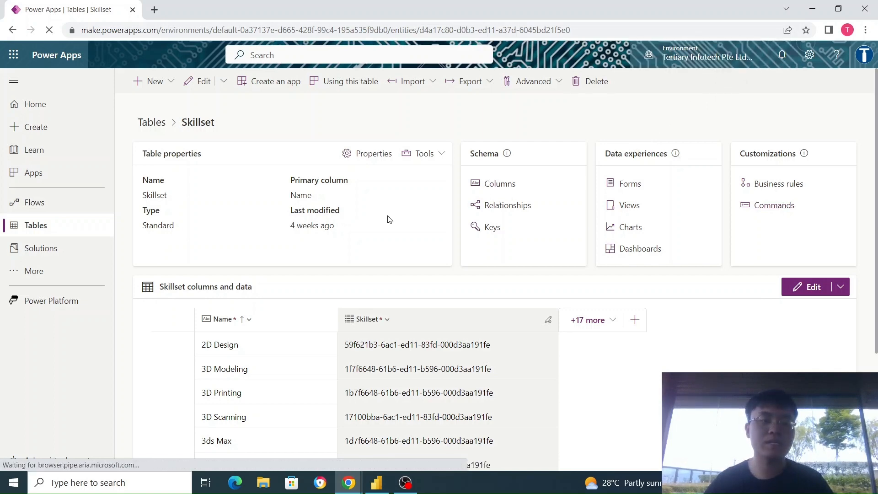
Open the list of relationships of the Skillset table.
{"action": "left_click", "coordinate": [524, 205]}
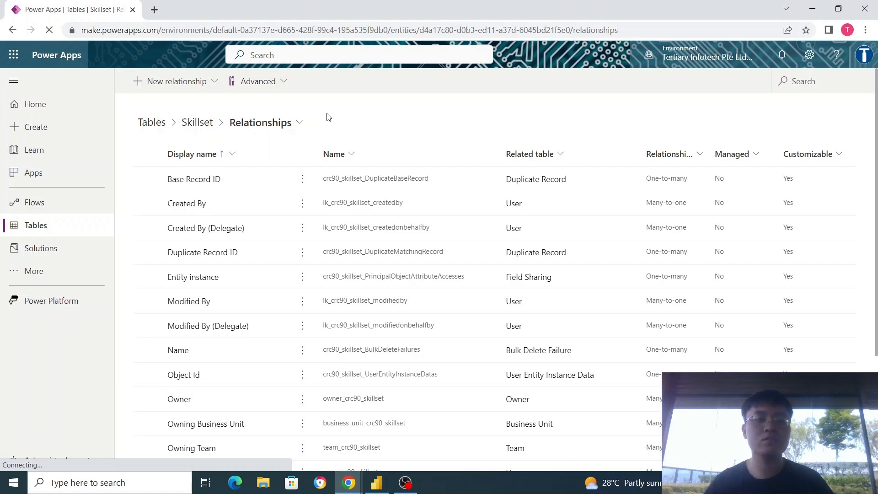
{"action": "left_click", "coordinate": [167, 80]}
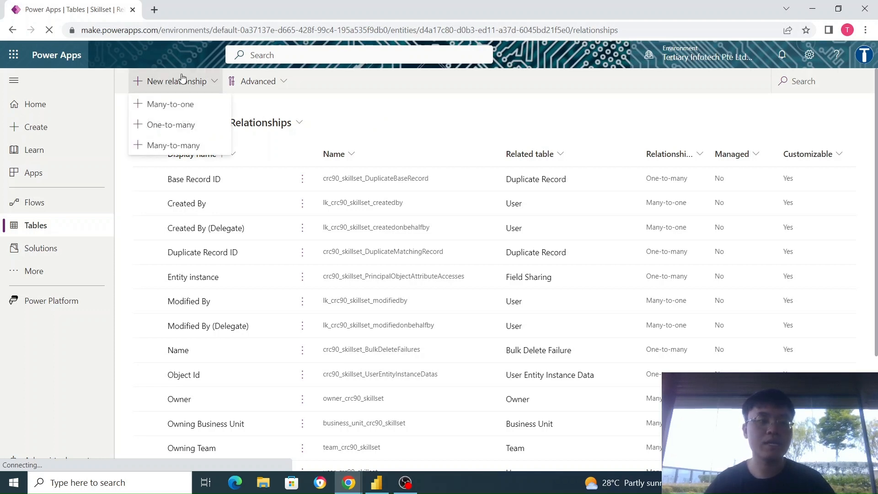
{"action": "left_click", "coordinate": [183, 145]}
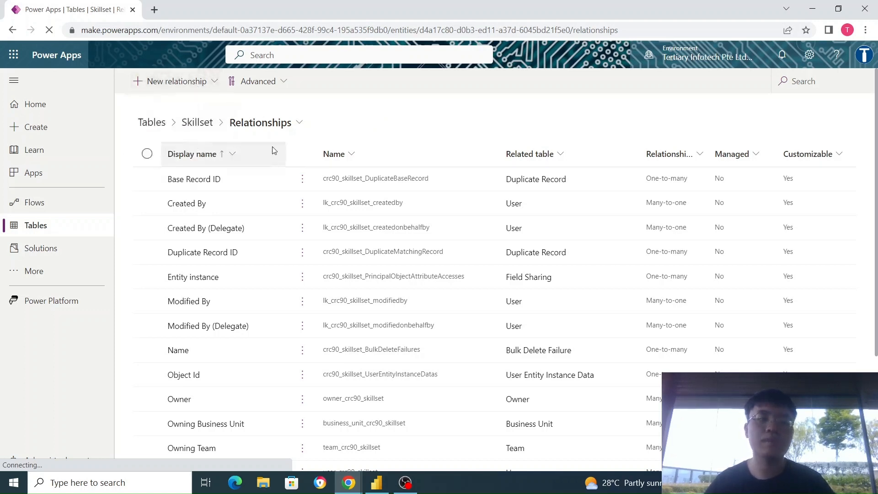
{"action": "left_click", "coordinate": [669, 137]}
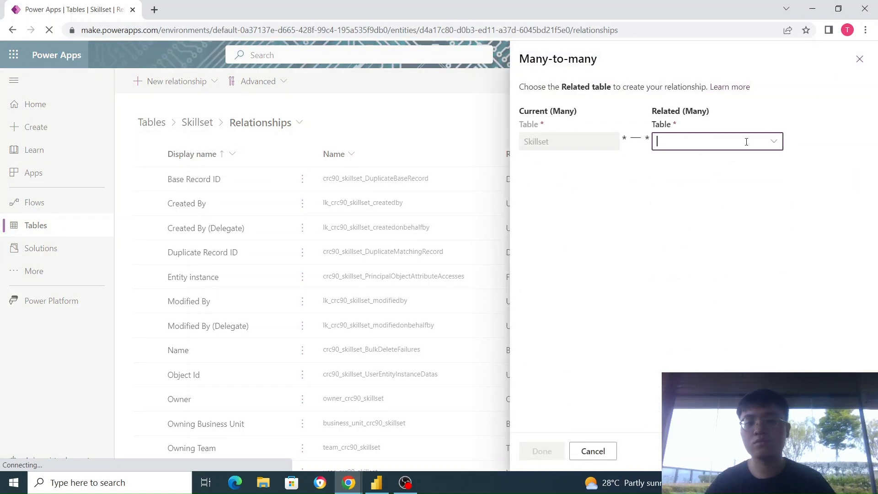
{"action": "left_click", "coordinate": [773, 141]}
{"action": "scroll", "coordinate": [560, 275], "scroll_direction": "down", "scroll_amount": 20}
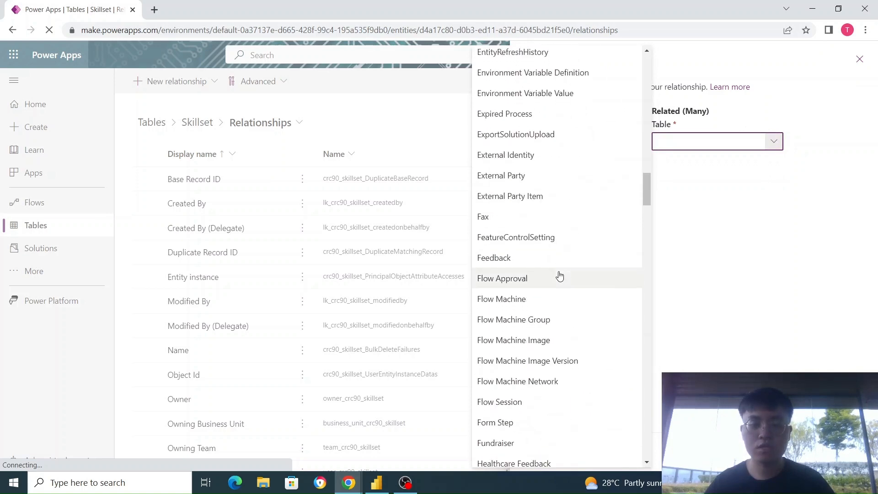
{"action": "scroll", "coordinate": [559, 275], "scroll_direction": "down", "scroll_amount": 15}
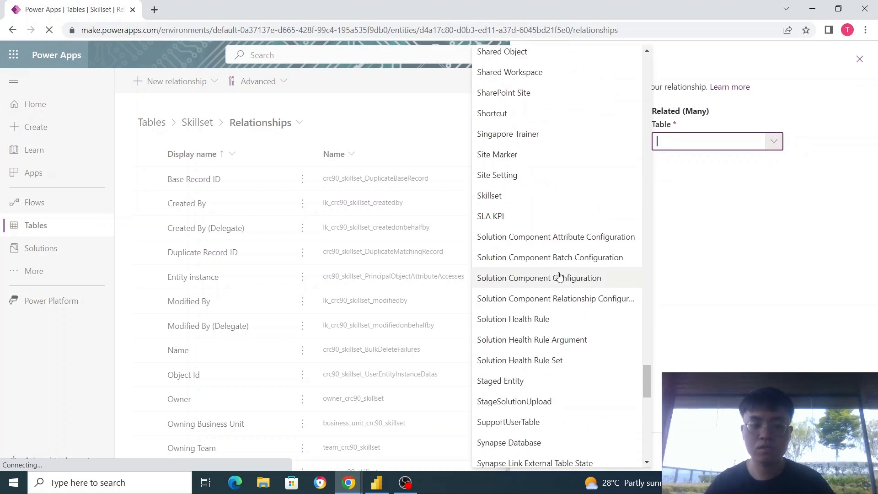
{"action": "scroll", "coordinate": [526, 202], "scroll_direction": "up", "scroll_amount": 5}
{"action": "left_click", "coordinate": [524, 194]}
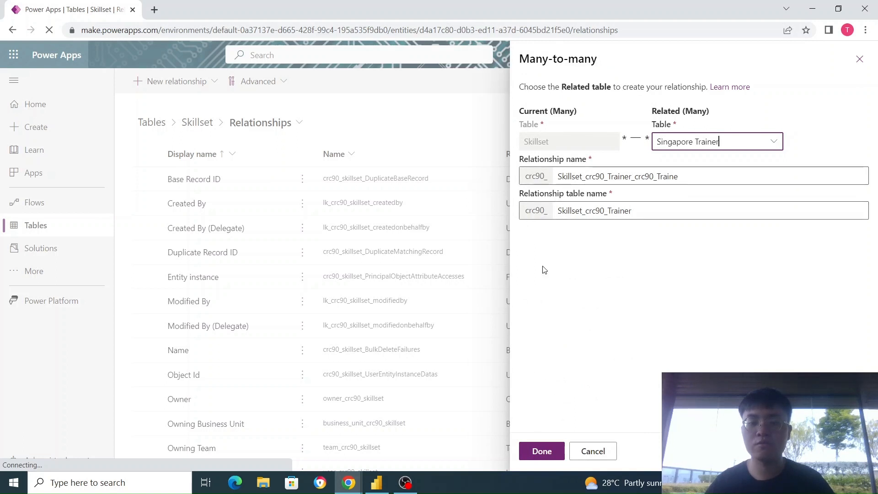
{"action": "left_click", "coordinate": [594, 452]}
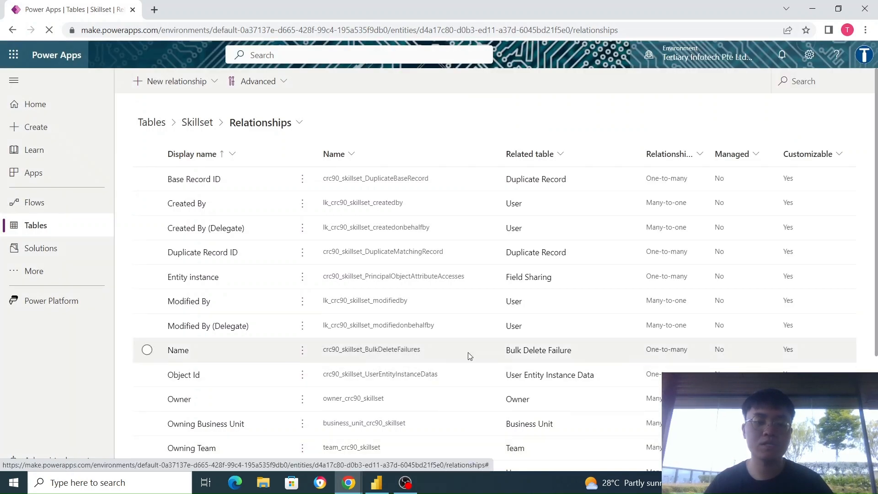
Look up the existing relationship between Singapore Trainer and Skillset in the Skillset table's relationship list.
{"action": "scroll", "coordinate": [468, 353], "scroll_direction": "down", "scroll_amount": 3}
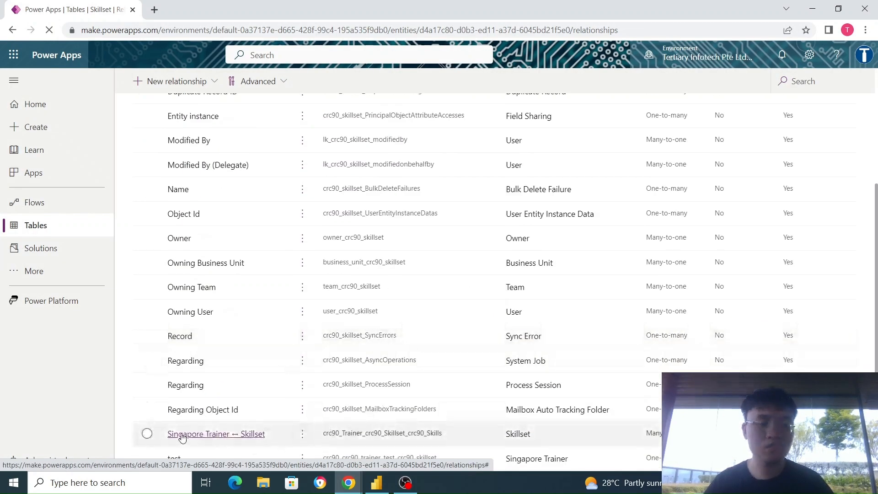
{"action": "left_click", "coordinate": [250, 441]}
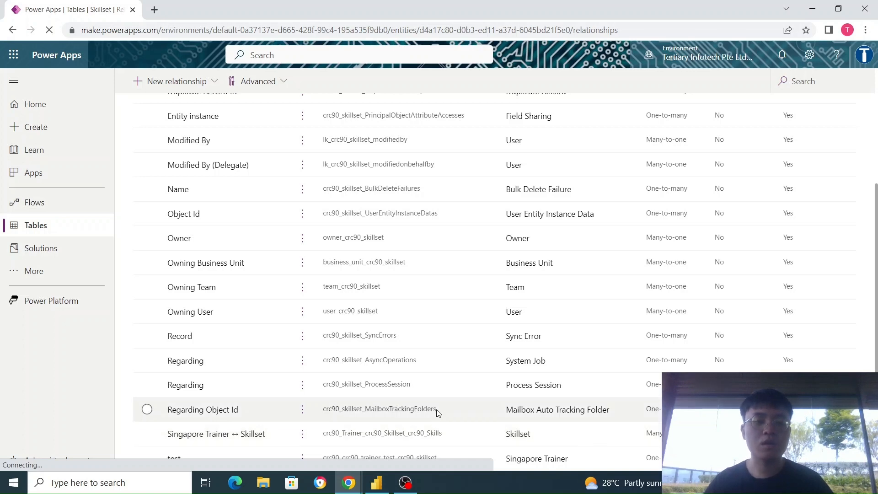
{"action": "scroll", "coordinate": [437, 404], "scroll_direction": "up", "scroll_amount": 5}
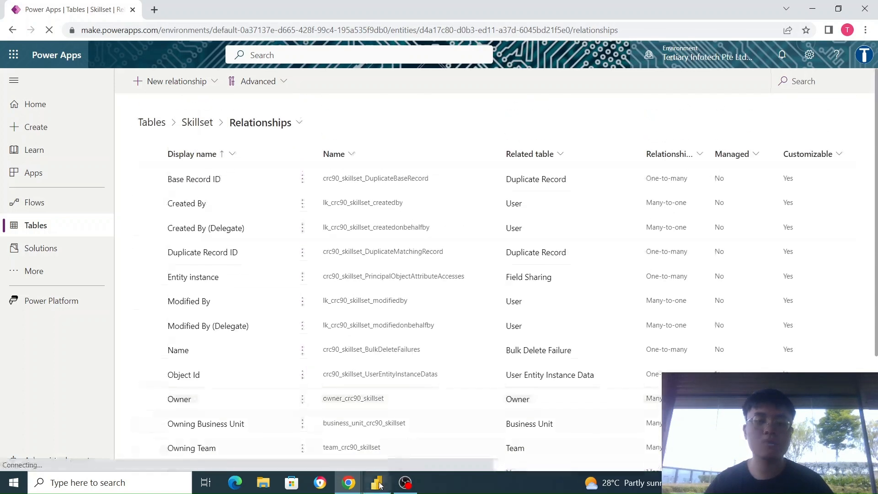
Switch to Power BI Desktop and connect the blank report to Dataverse as its data source.
{"action": "left_click", "coordinate": [377, 482]}
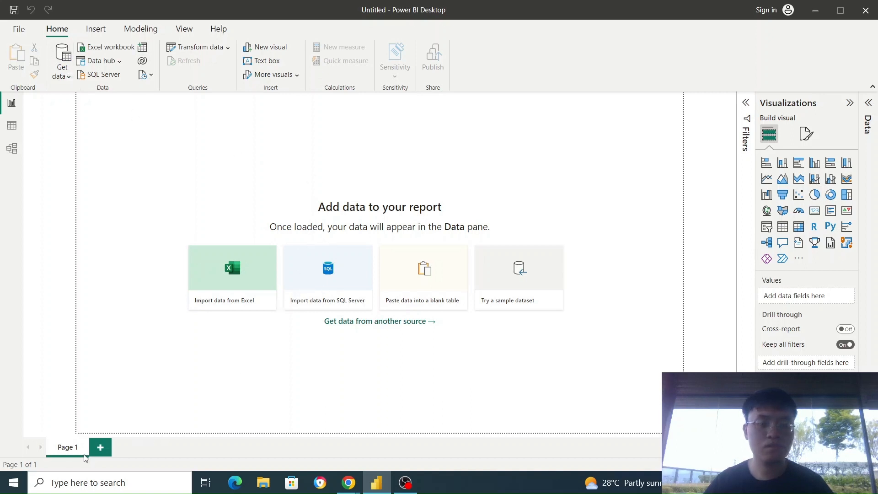
{"action": "left_click", "coordinate": [336, 320]}
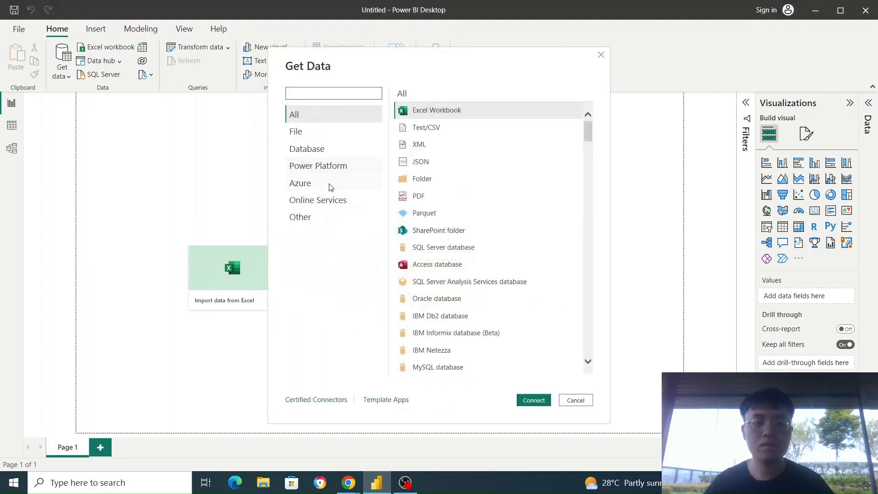
{"action": "left_click", "coordinate": [319, 217]}
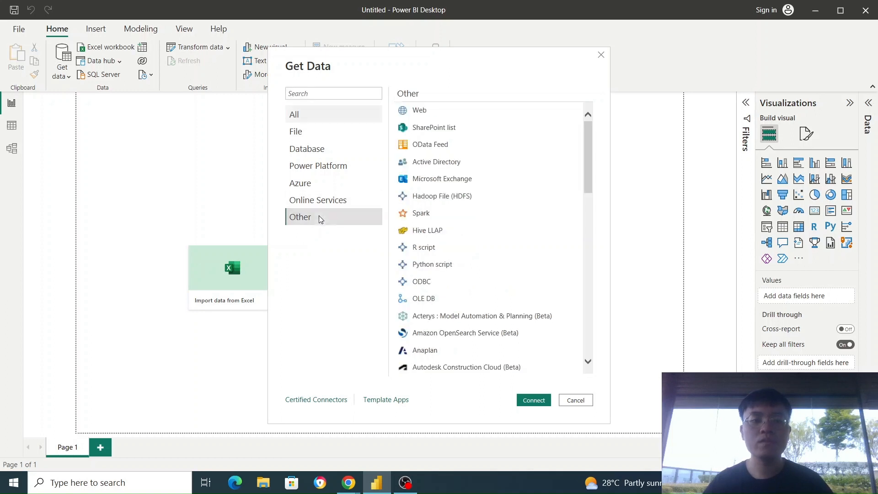
{"action": "left_click", "coordinate": [324, 94]}
{"action": "type", "text": "data"}
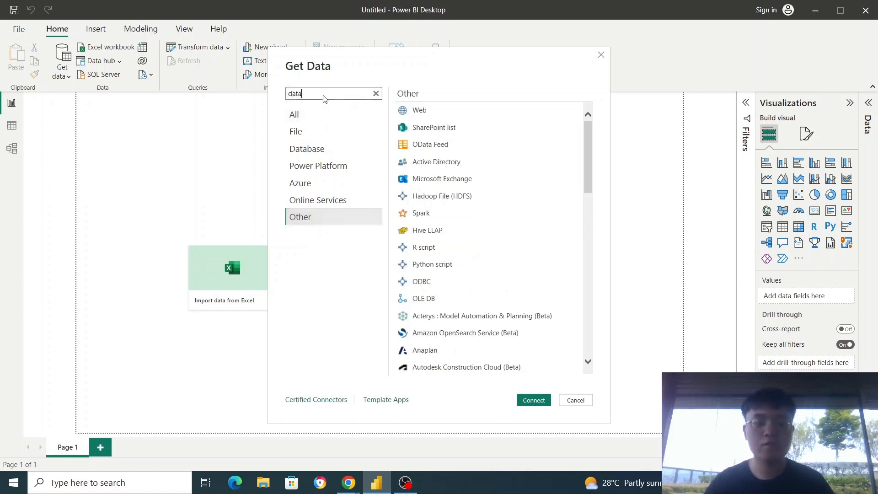
{"action": "type", "text": "verse"}
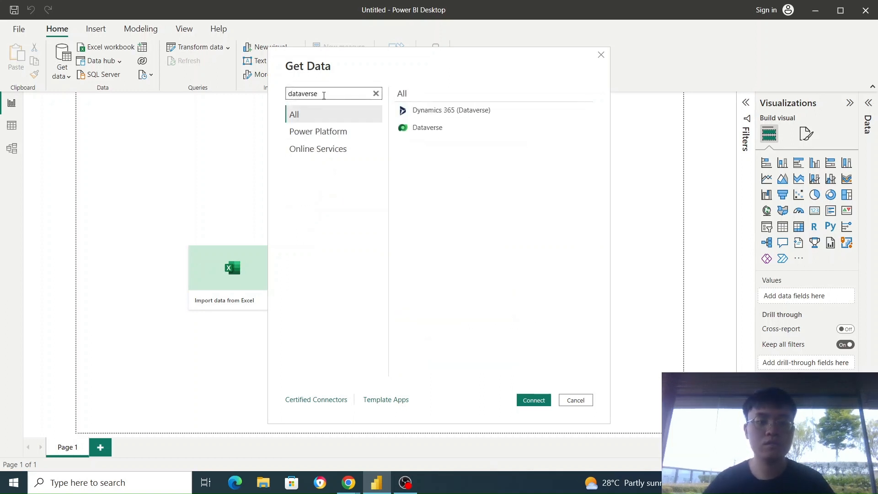
{"action": "left_click", "coordinate": [446, 128]}
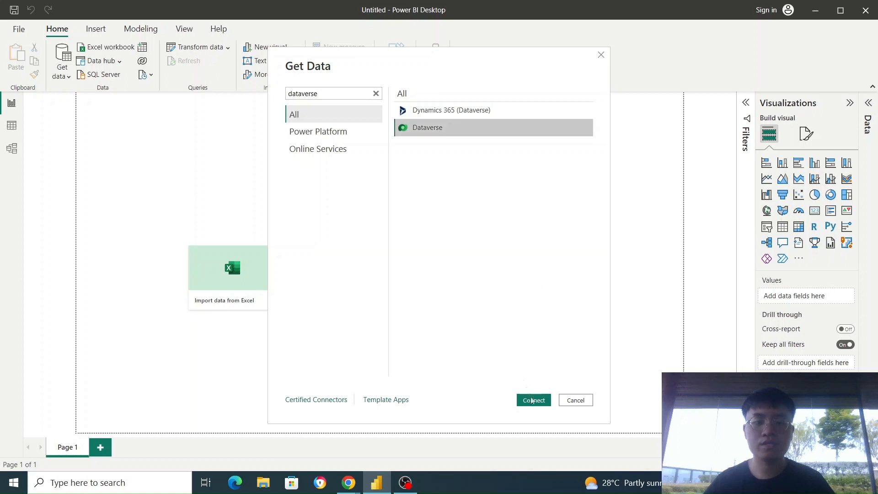
{"action": "left_click", "coordinate": [534, 400]}
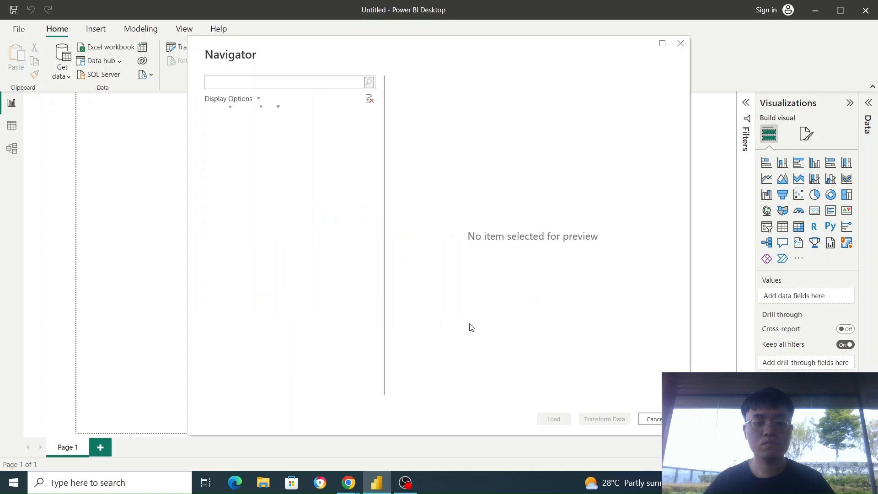
Load the crc90_skillset, crc90_trainer and crc90_trainer_crc90_skillset tables from the Tertiary Infotech Pte Ltd (default) environment in Import mode.
{"action": "left_click", "coordinate": [215, 145]}
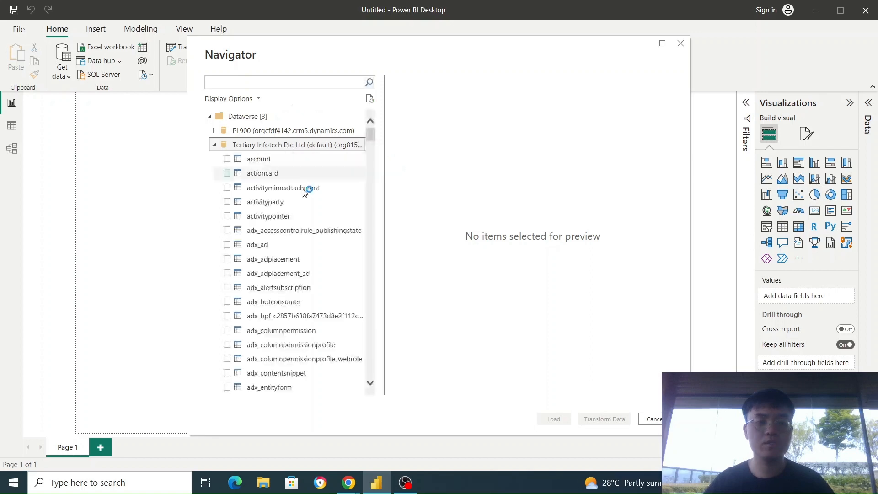
{"action": "scroll", "coordinate": [304, 237], "scroll_direction": "down", "scroll_amount": 4}
{"action": "scroll", "coordinate": [306, 239], "scroll_direction": "down", "scroll_amount": 20}
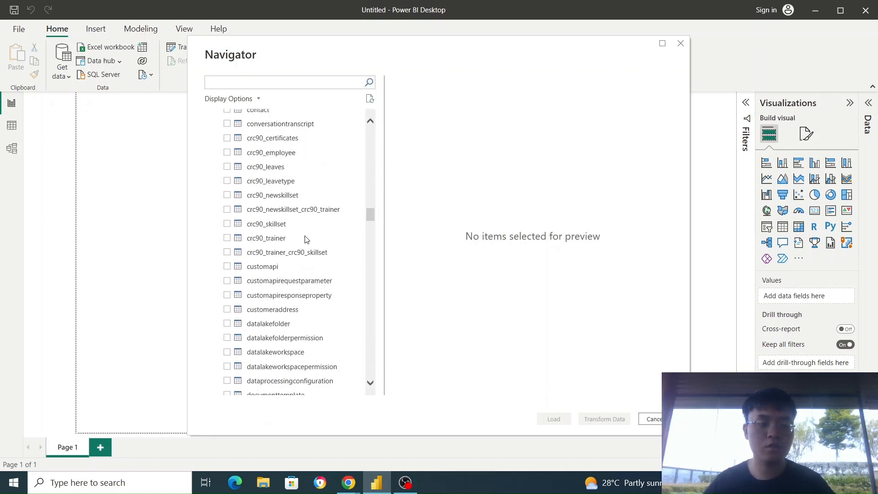
{"action": "left_click", "coordinate": [228, 224]}
{"action": "left_click", "coordinate": [226, 238]}
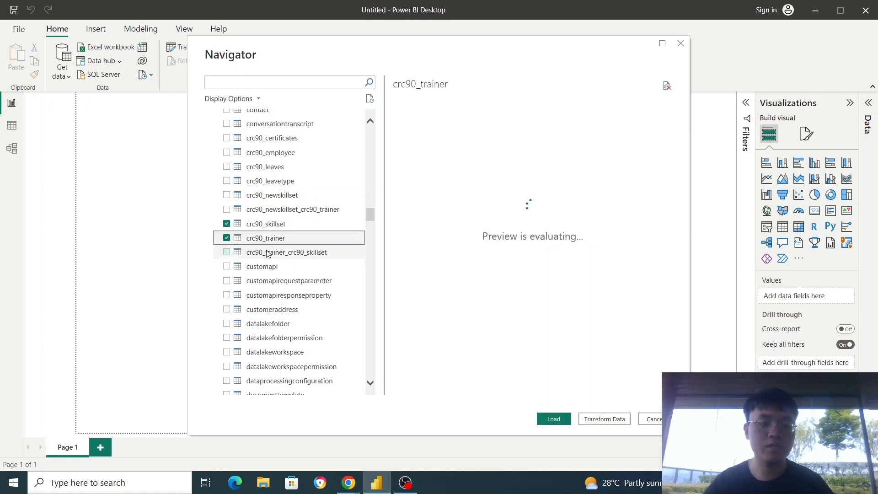
{"action": "left_click", "coordinate": [232, 255]}
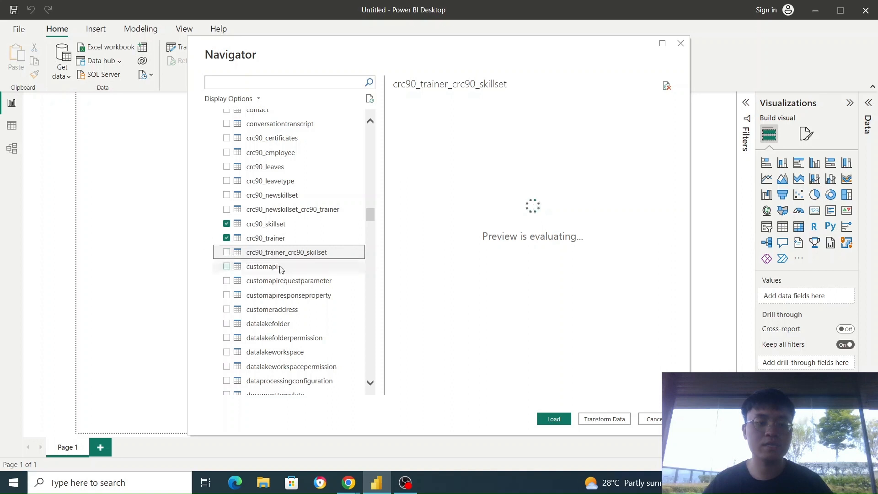
{"action": "left_click", "coordinate": [226, 253]}
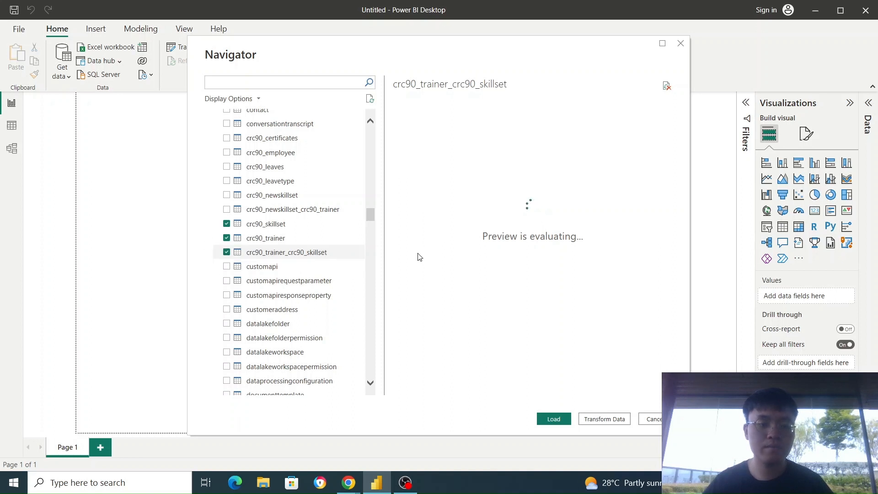
{"action": "left_click", "coordinate": [549, 420]}
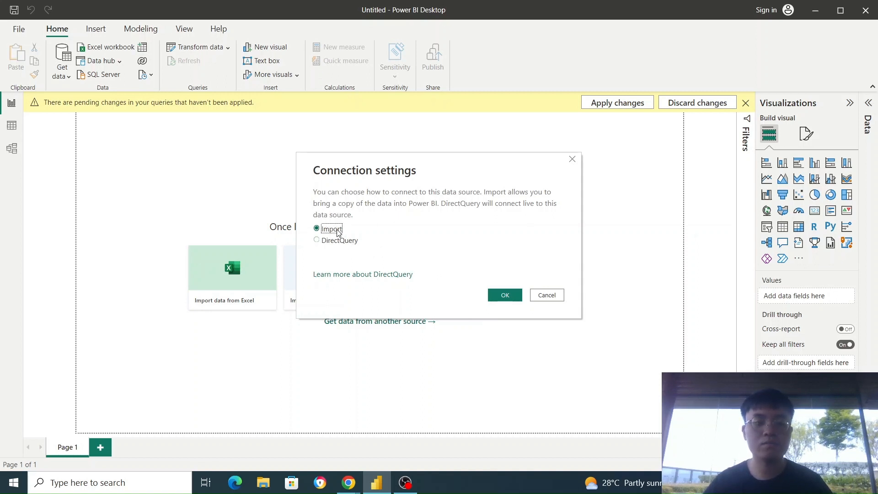
{"action": "left_click", "coordinate": [503, 296]}
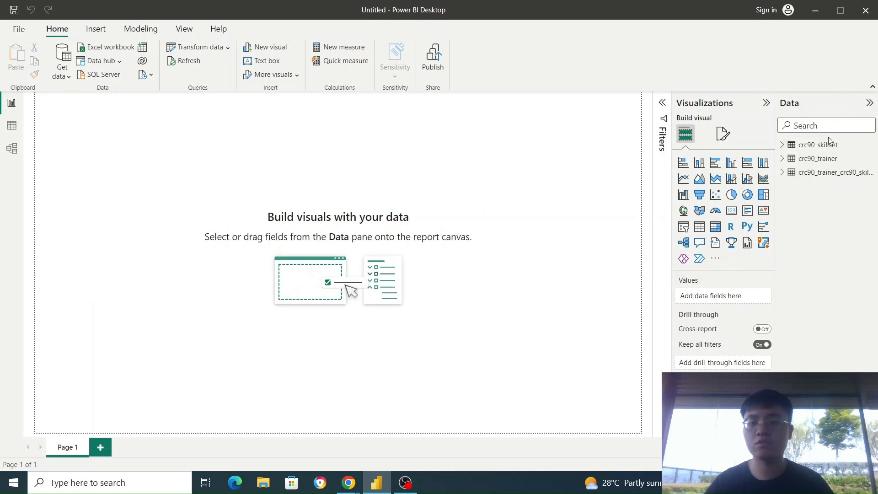
Examine the fields of the loaded crc90_skillset and crc90_trainer_crc90_skillset tables.
{"action": "left_click", "coordinate": [782, 145]}
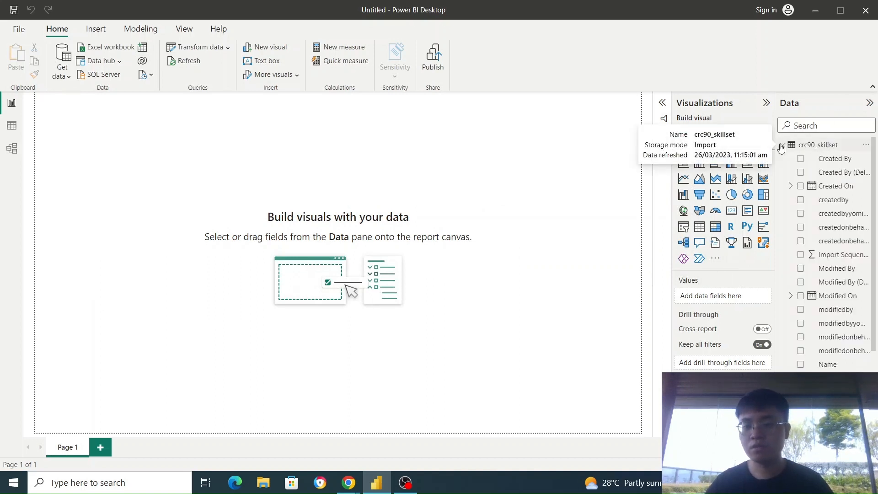
{"action": "left_click", "coordinate": [782, 145]}
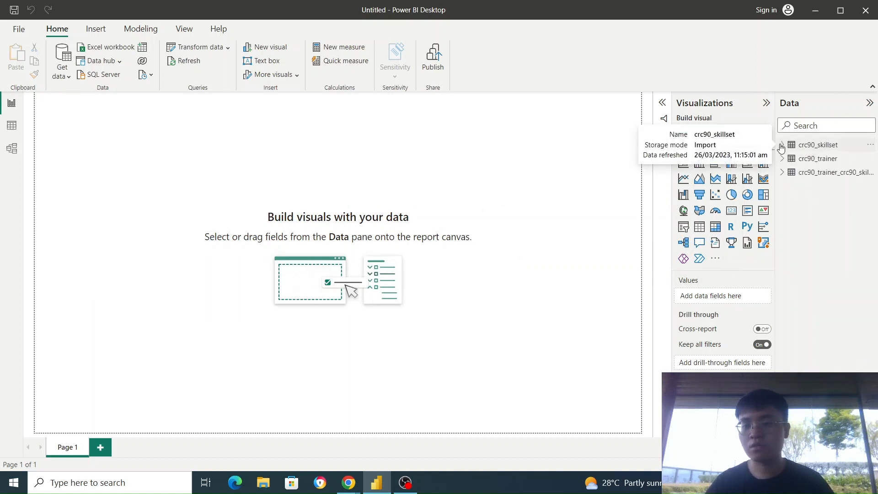
{"action": "left_click", "coordinate": [782, 173]}
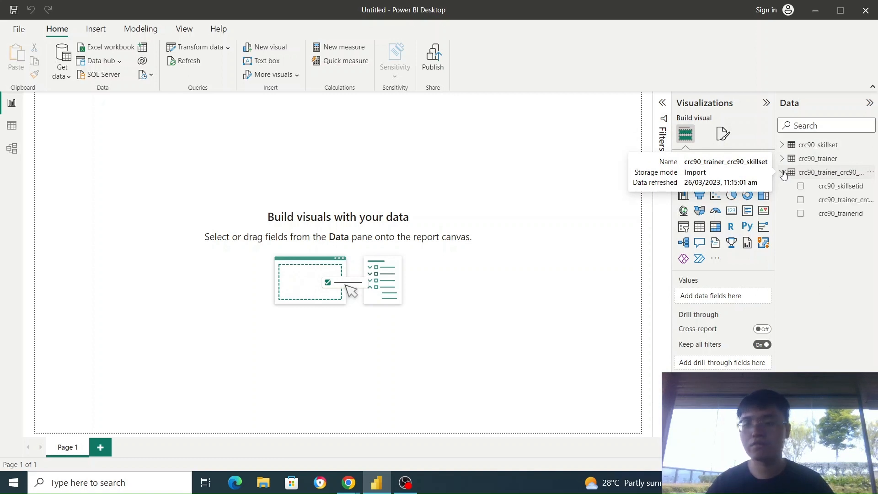
{"action": "left_click", "coordinate": [783, 173]}
Delete the direct relationship between crc90_skillset and crc90_trainer from the data model.
{"action": "left_click", "coordinate": [19, 154]}
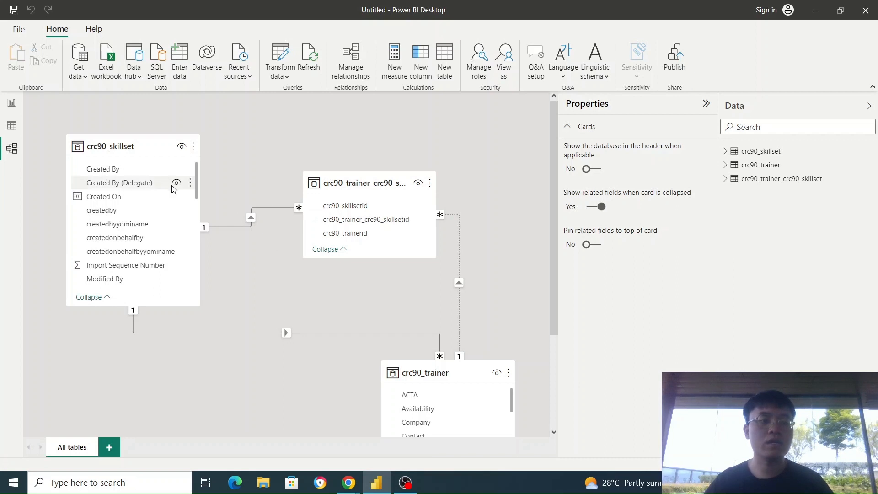
{"action": "left_click", "coordinate": [260, 334]}
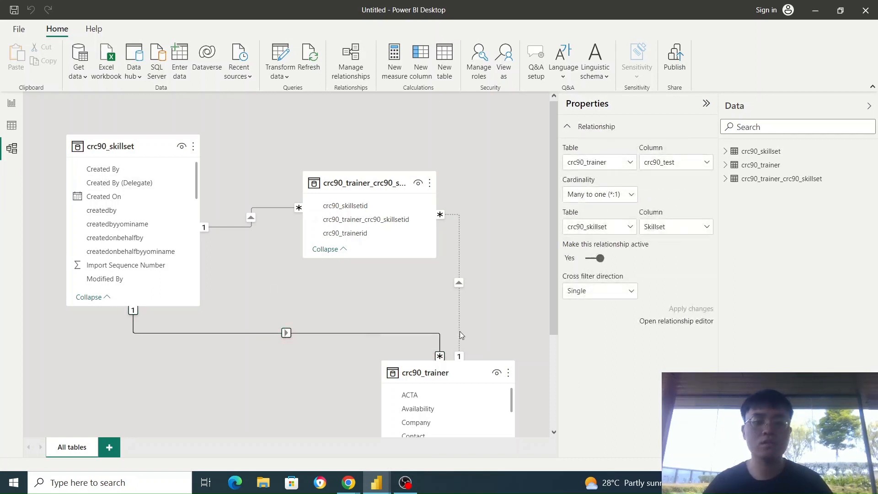
{"action": "key", "text": "Delete"}
{"action": "left_click", "coordinate": [505, 264]}
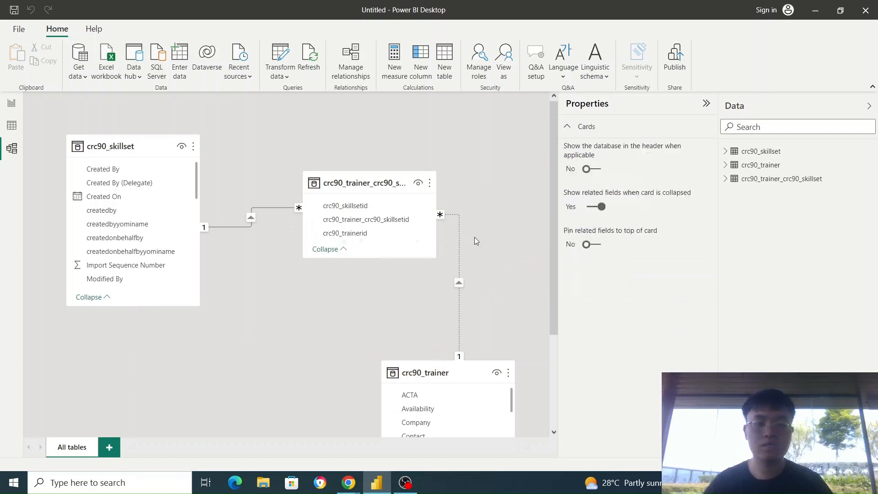
Make the relationship between crc90_trainer_crc90_skillset and crc90_trainer active and apply the change.
{"action": "left_click", "coordinate": [459, 240]}
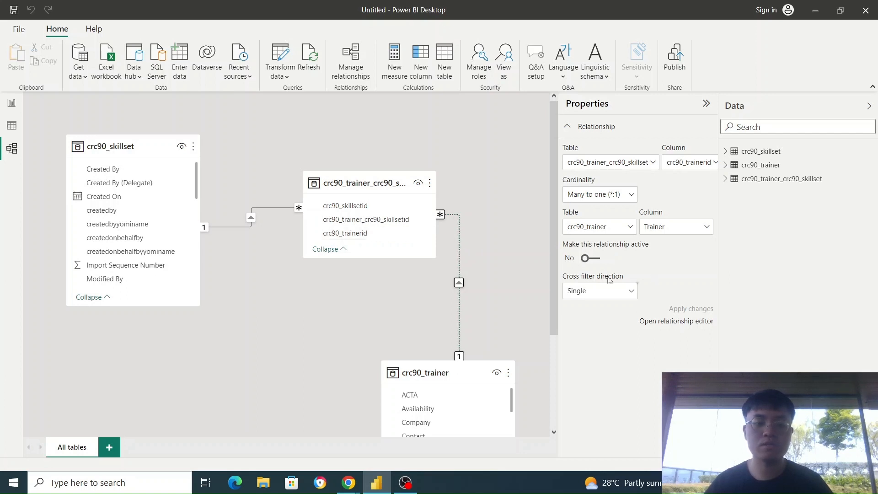
{"action": "left_click", "coordinate": [588, 259]}
{"action": "left_click", "coordinate": [695, 311]}
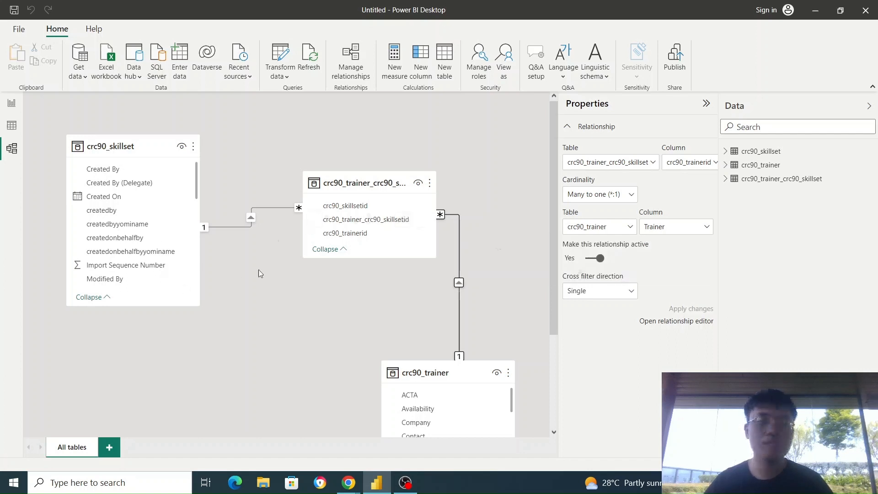
Switch to the report view, insert a table visual and enlarge it to fill the page.
{"action": "left_click", "coordinate": [11, 103]}
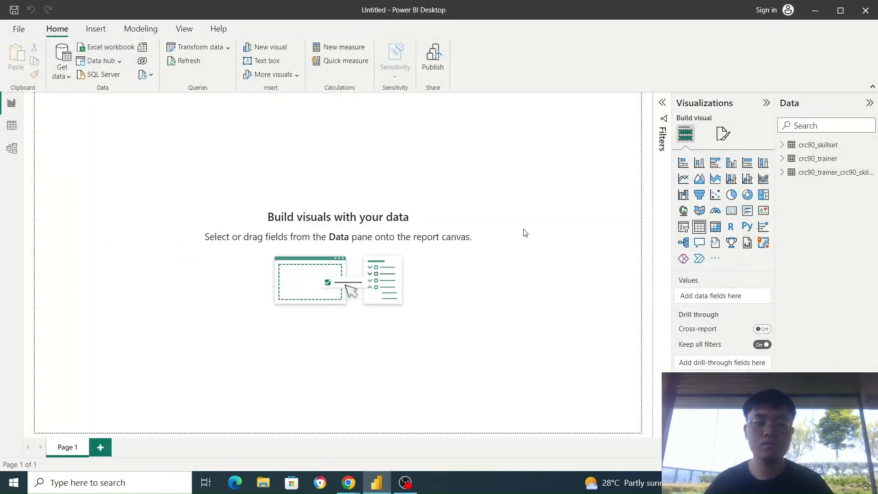
{"action": "left_click", "coordinate": [698, 227]}
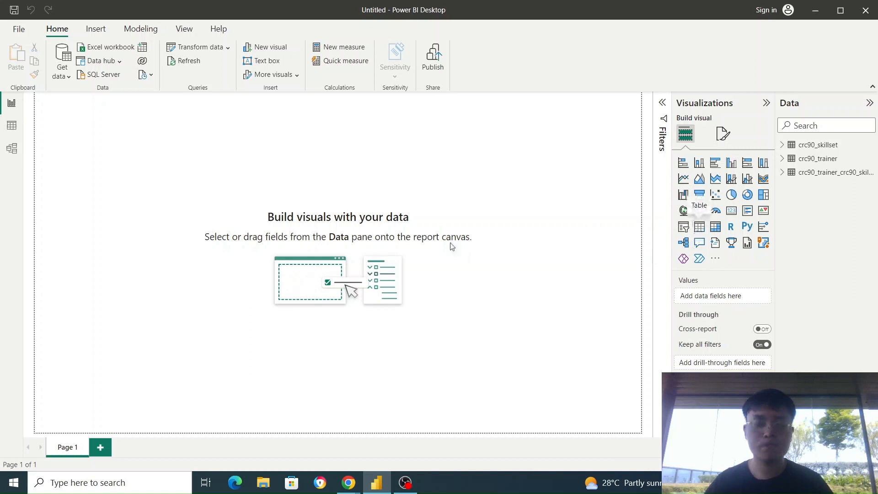
{"action": "left_click_drag", "start_coordinate": [141, 206], "coordinate": [584, 398]}
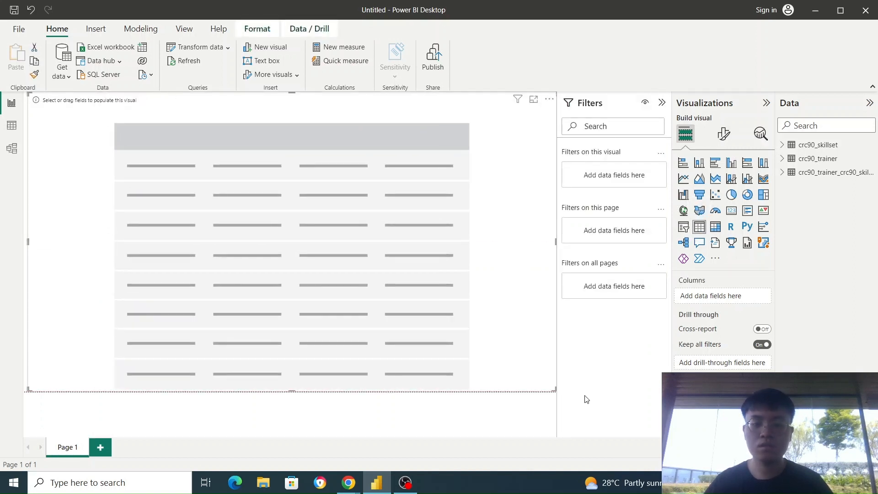
Add the Name field of the crc90_trainer table to the table visual.
{"action": "left_click", "coordinate": [784, 159]}
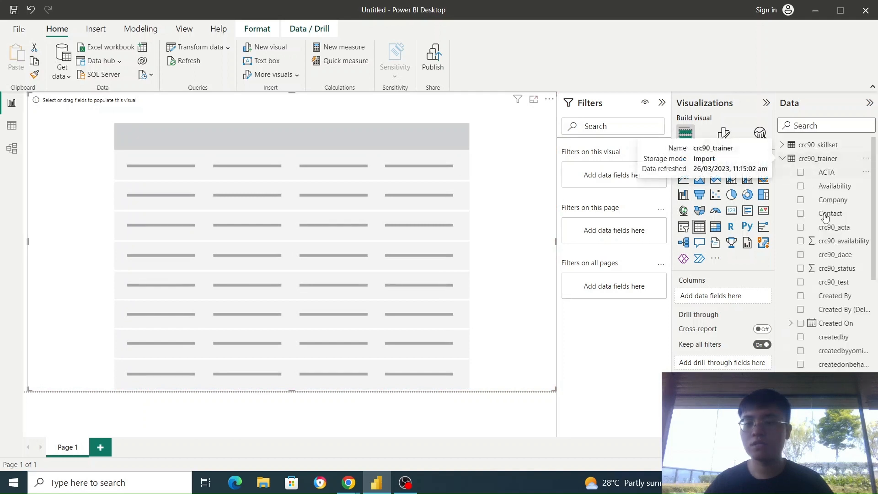
{"action": "scroll", "coordinate": [826, 315], "scroll_direction": "down", "scroll_amount": 5}
{"action": "scroll", "coordinate": [827, 334], "scroll_direction": "down", "scroll_amount": 5}
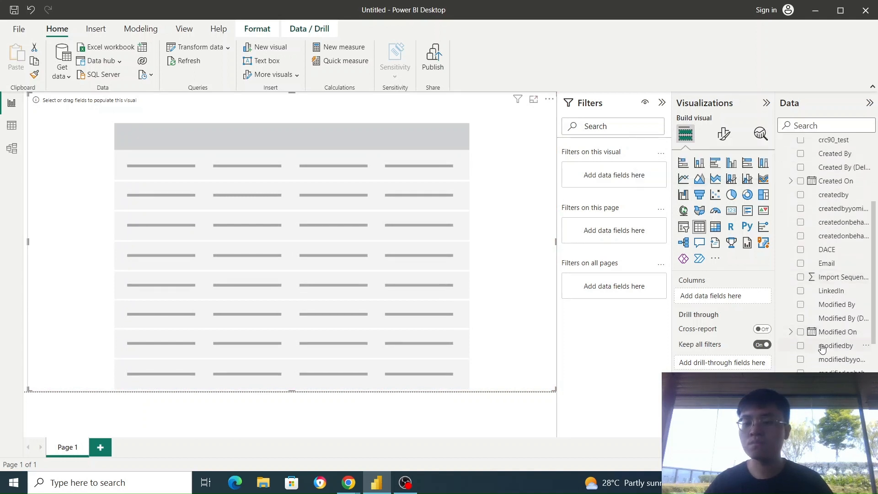
{"action": "left_click", "coordinate": [800, 308]}
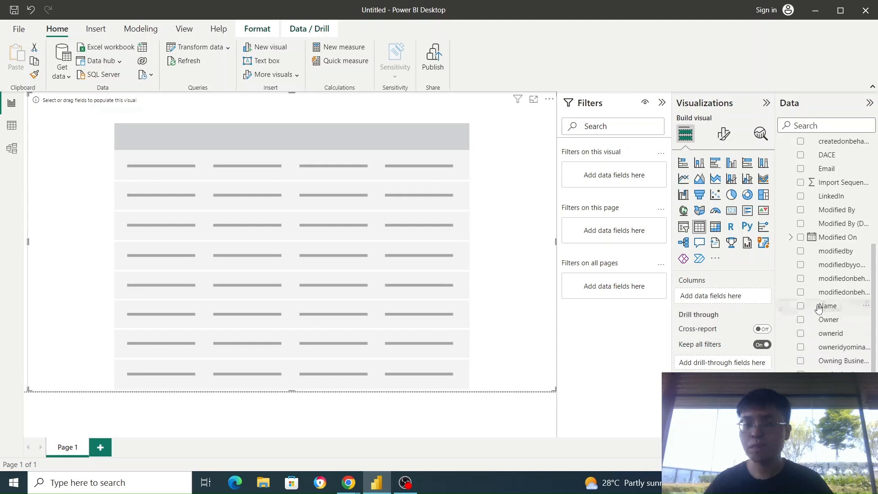
Add the Name field of the crc90_skillset table as the second column of the table visual.
{"action": "scroll", "coordinate": [830, 278], "scroll_direction": "up", "scroll_amount": 1}
{"action": "scroll", "coordinate": [826, 252], "scroll_direction": "up", "scroll_amount": 1}
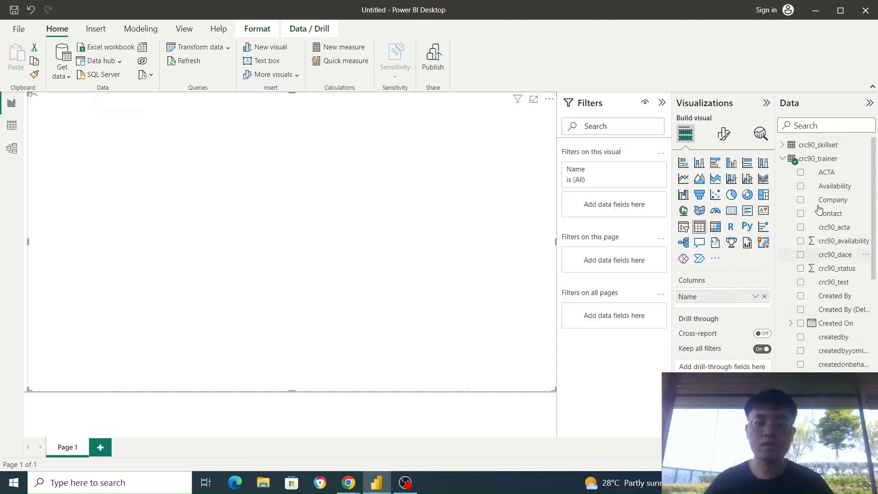
{"action": "scroll", "coordinate": [820, 173], "scroll_direction": "down", "scroll_amount": 3}
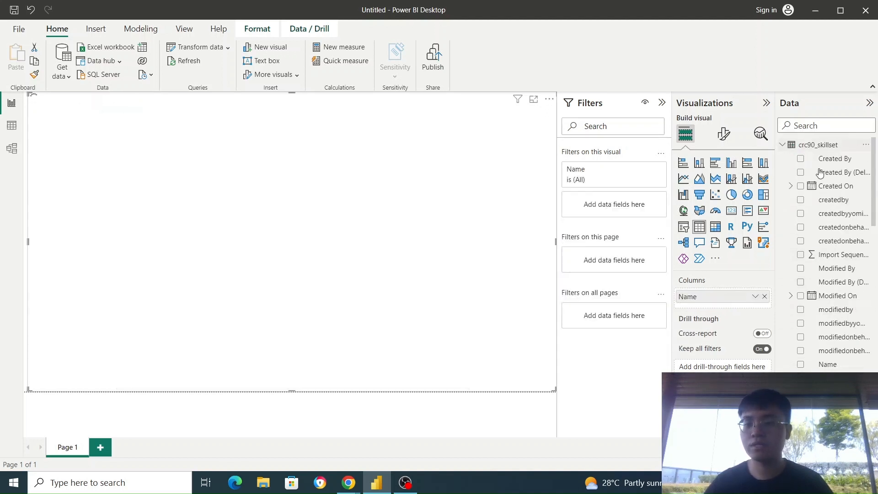
{"action": "scroll", "coordinate": [829, 299], "scroll_direction": "down", "scroll_amount": 1}
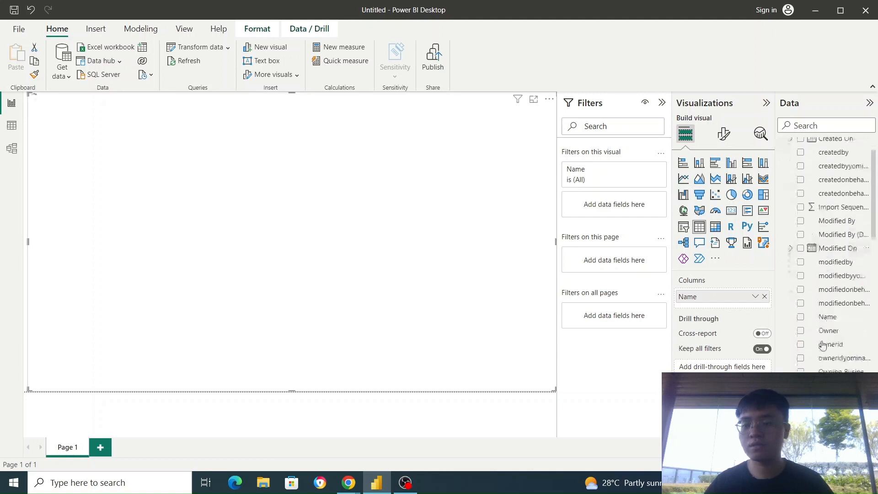
{"action": "left_click", "coordinate": [801, 317]}
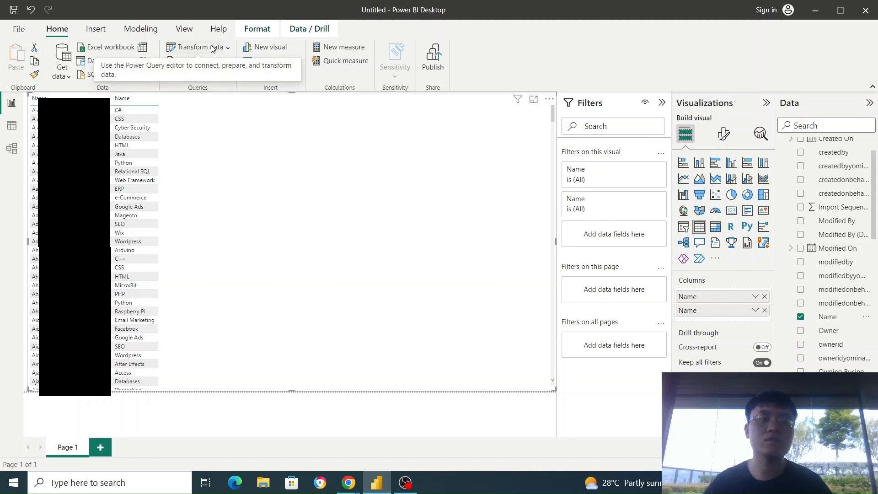
Remove both the skillset and trainer Name fields from the table visual and collapse the expanded tables' field lists.
{"action": "left_click", "coordinate": [802, 318]}
{"action": "scroll", "coordinate": [819, 348], "scroll_direction": "up", "scroll_amount": 4}
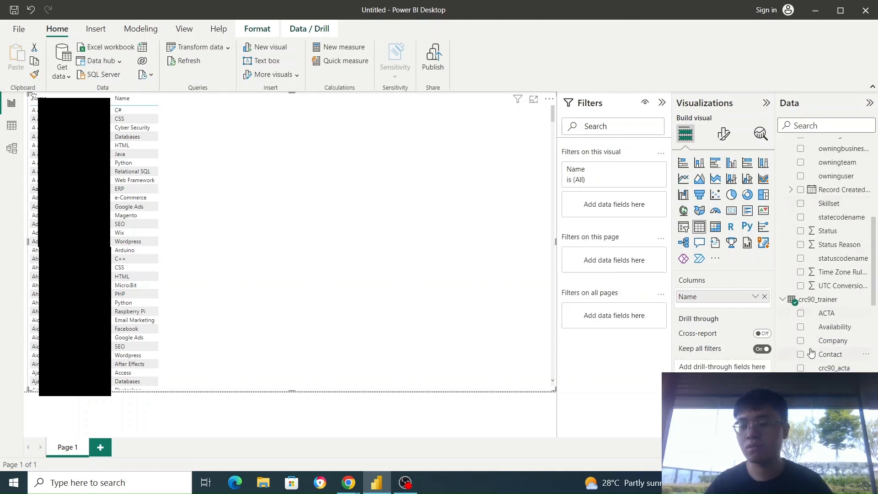
{"action": "scroll", "coordinate": [819, 321], "scroll_direction": "down", "scroll_amount": 2}
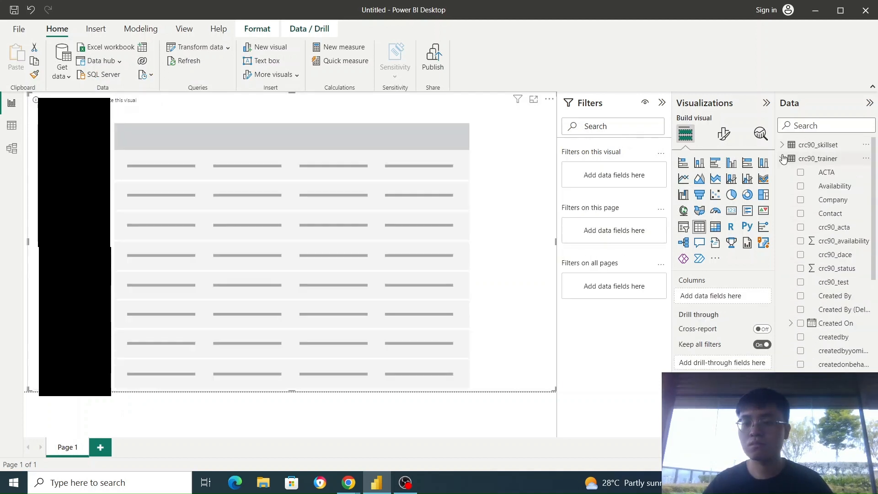
{"action": "left_click", "coordinate": [783, 160]}
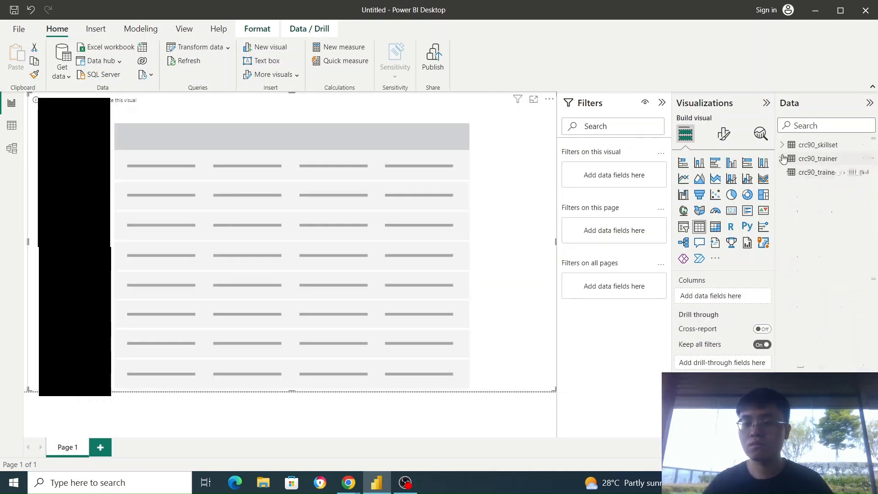
Open the Power Query Editor on the crc90_trainer_crc90_skillset query and examine its skillset and trainer columns.
{"action": "left_click", "coordinate": [209, 51]}
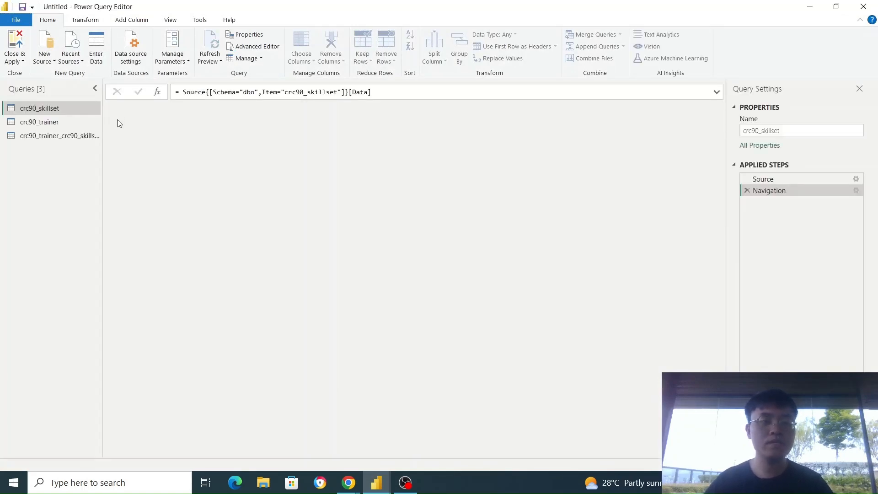
{"action": "left_click", "coordinate": [66, 137]}
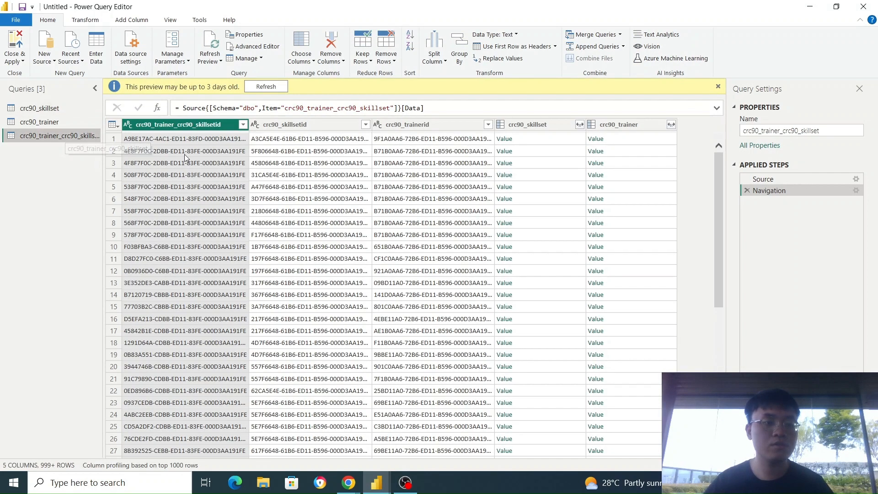
{"action": "left_click", "coordinate": [271, 129]}
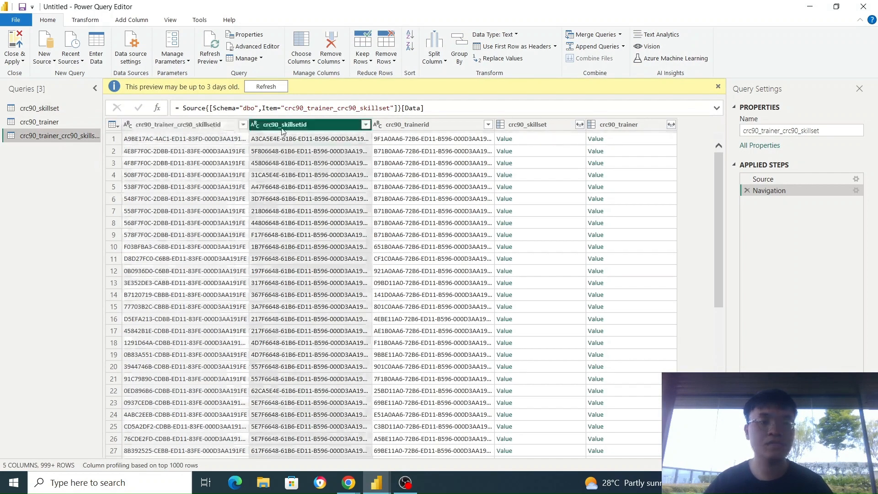
{"action": "left_click", "coordinate": [436, 127]}
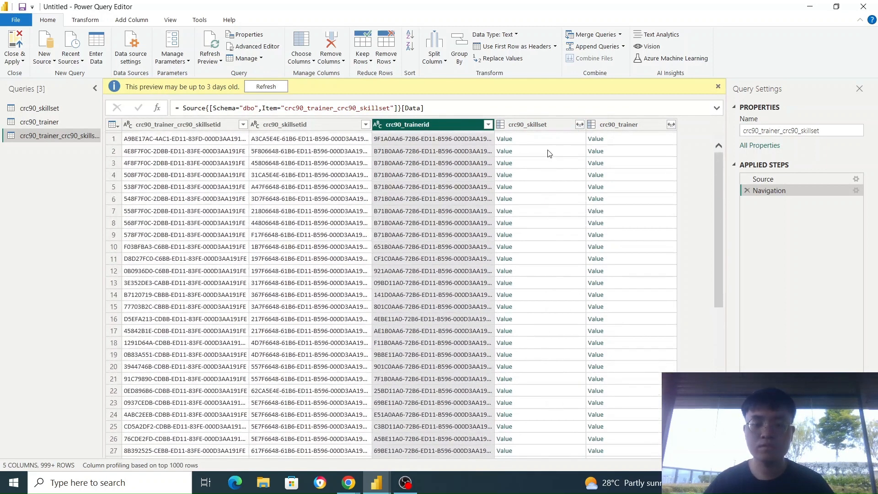
{"action": "left_click", "coordinate": [548, 125]}
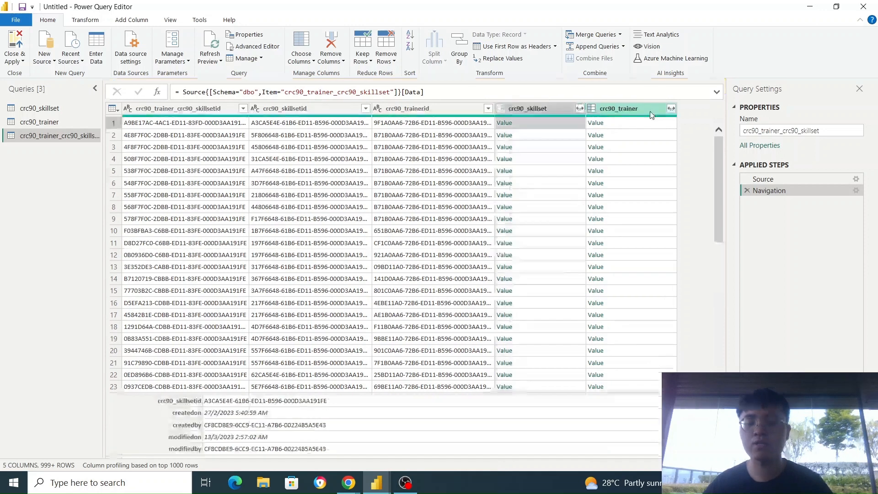
{"action": "left_click", "coordinate": [622, 124], "text": "ctrl"}
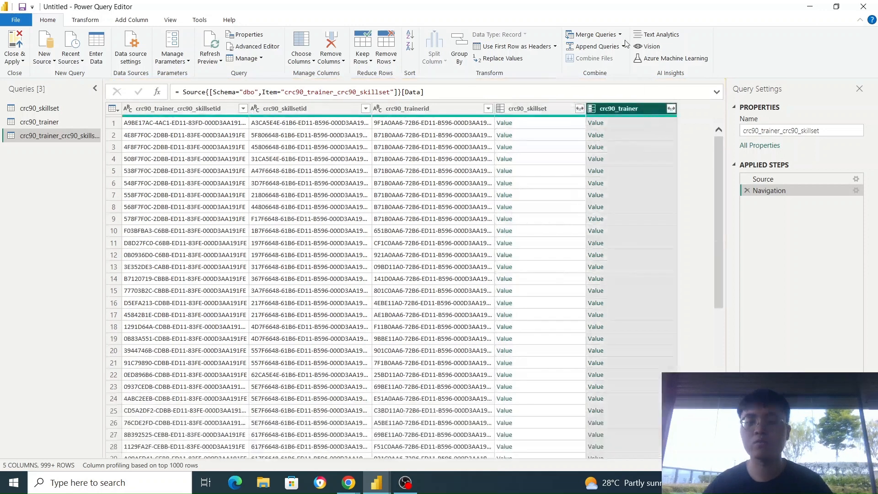
Expand the crc90_skillset column to only crc90_name, keeping the original column name as prefix.
{"action": "left_click", "coordinate": [580, 109]}
{"action": "scroll", "coordinate": [508, 246], "scroll_direction": "down", "scroll_amount": 5}
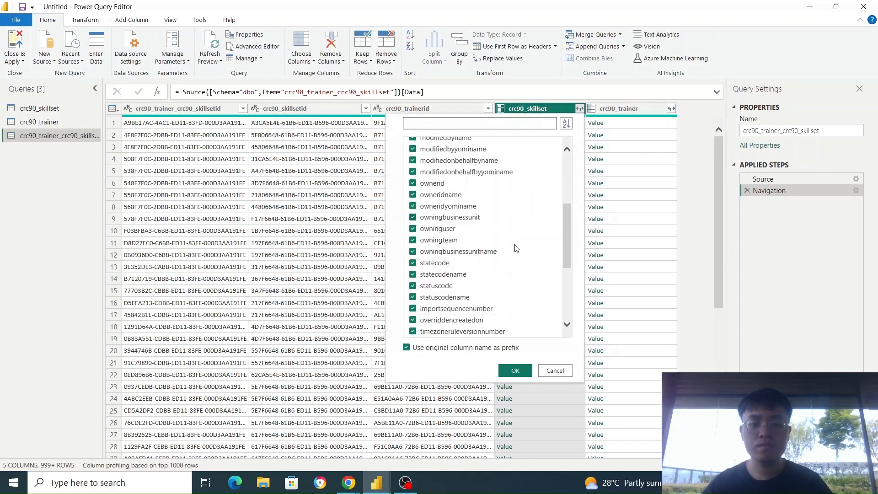
{"action": "scroll", "coordinate": [508, 246], "scroll_direction": "up", "scroll_amount": 5}
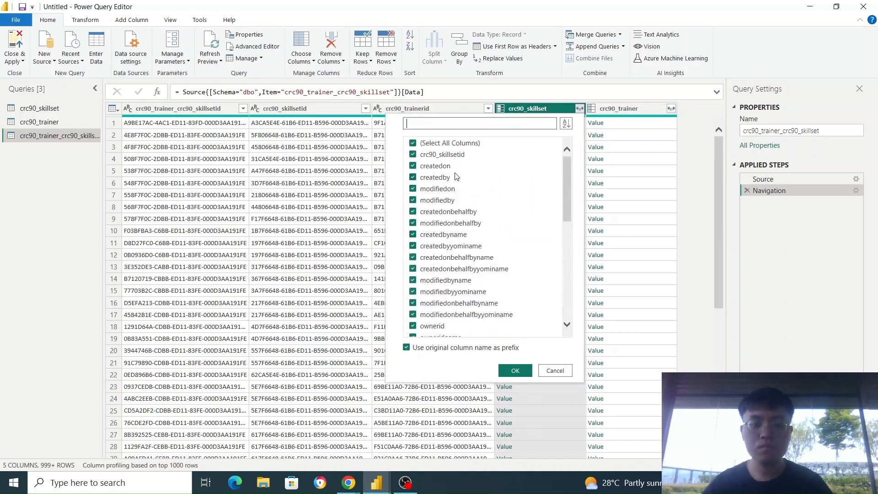
{"action": "left_click", "coordinate": [414, 143]}
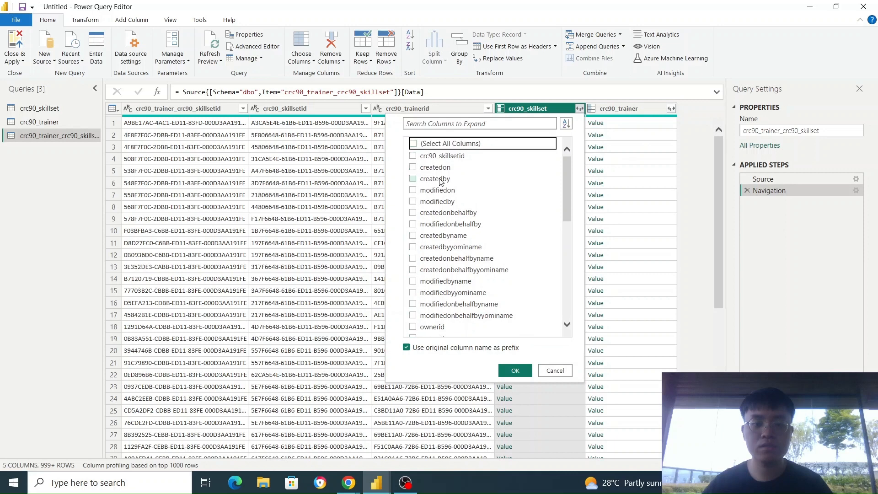
{"action": "scroll", "coordinate": [454, 216], "scroll_direction": "down", "scroll_amount": 2}
{"action": "scroll", "coordinate": [448, 253], "scroll_direction": "down", "scroll_amount": 5}
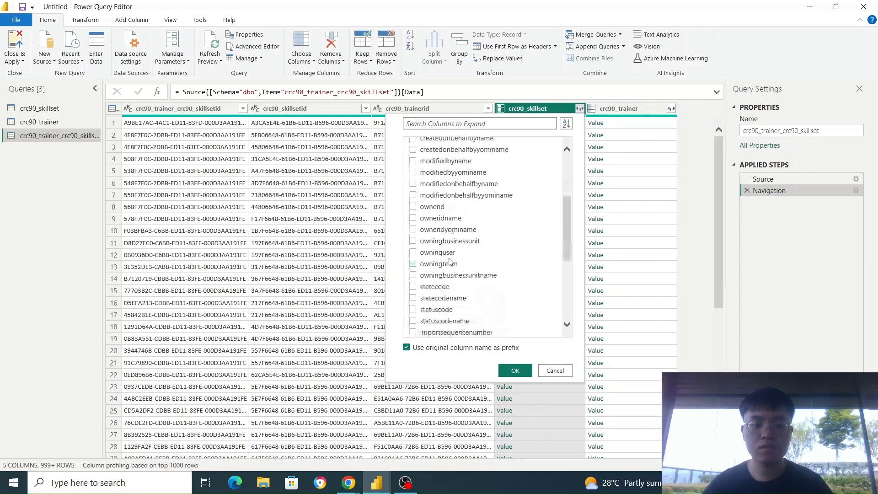
{"action": "left_click", "coordinate": [424, 259]}
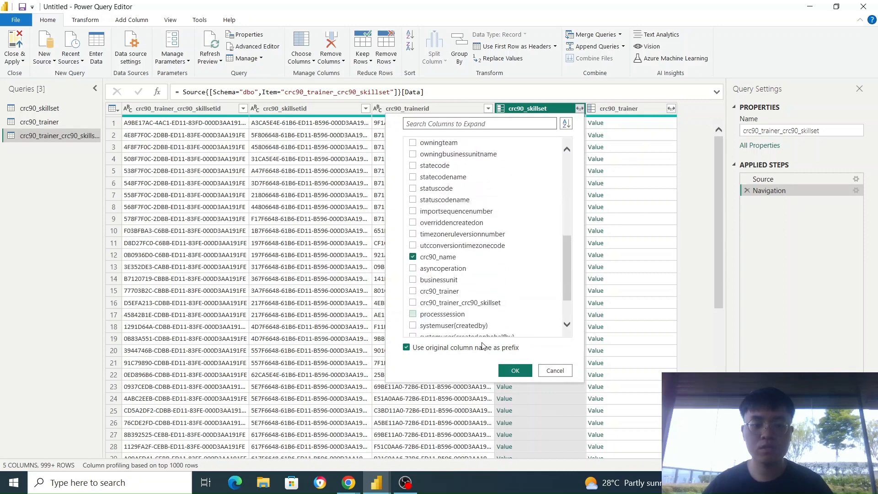
{"action": "left_click", "coordinate": [514, 372]}
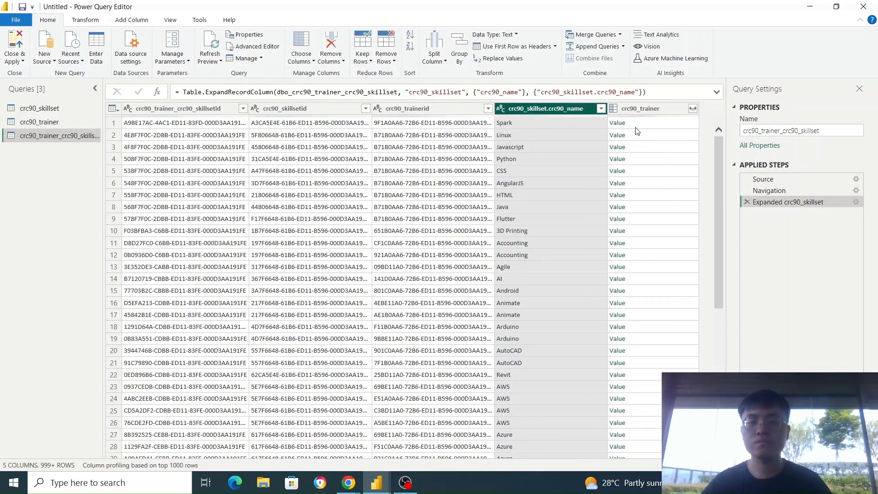
Expand the crc90_trainer column to only crc90_name, keeping the original column name as prefix.
{"action": "left_click", "coordinate": [693, 108]}
{"action": "scroll", "coordinate": [578, 249], "scroll_direction": "down", "scroll_amount": 15}
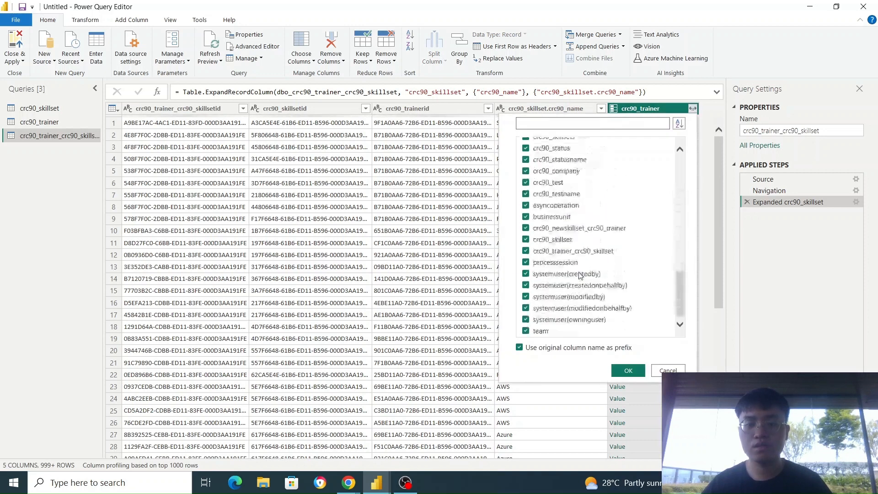
{"action": "scroll", "coordinate": [539, 205], "scroll_direction": "up", "scroll_amount": 15}
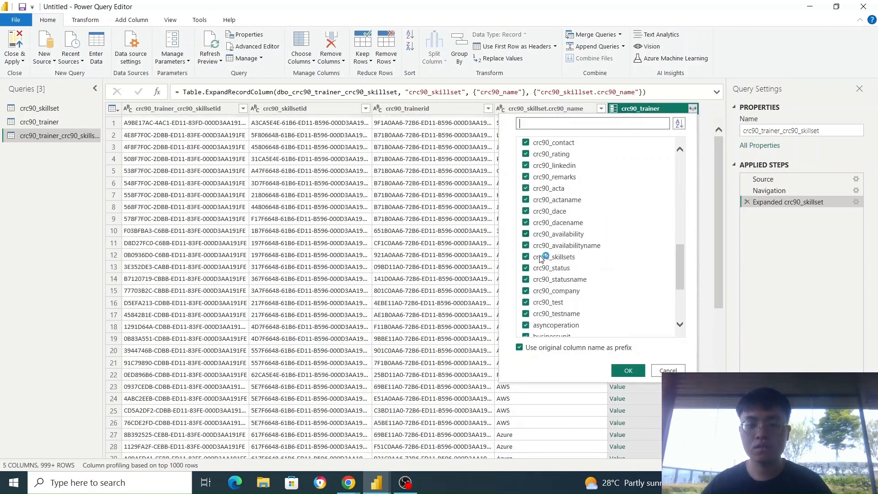
{"action": "left_click", "coordinate": [526, 143]}
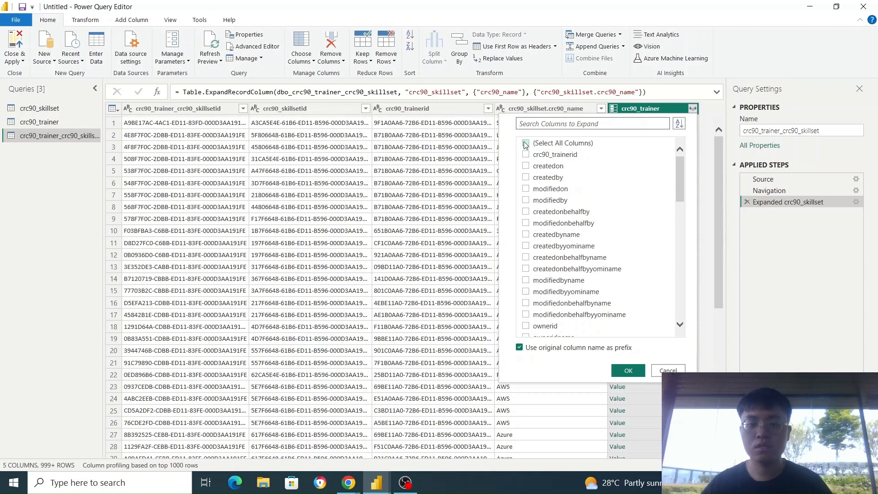
{"action": "scroll", "coordinate": [548, 262], "scroll_direction": "down", "scroll_amount": 10}
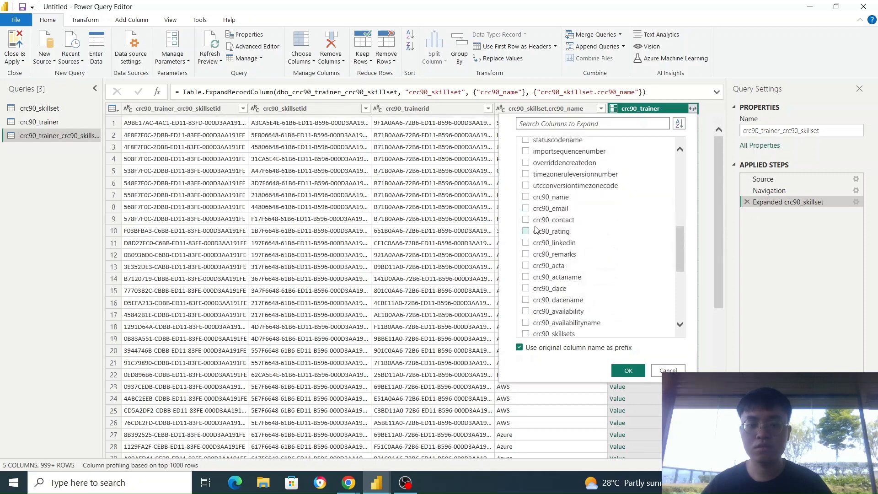
{"action": "left_click", "coordinate": [526, 199]}
{"action": "left_click", "coordinate": [628, 371]}
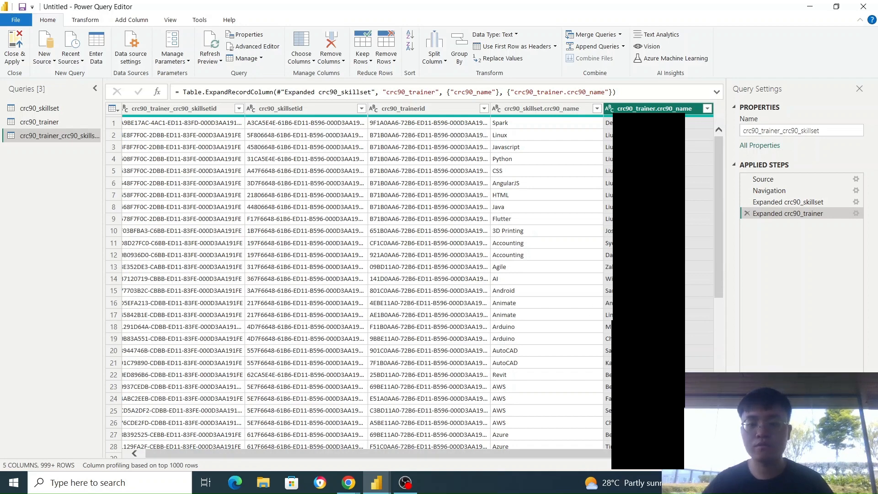
{"action": "scroll", "coordinate": [529, 281], "scroll_direction": "down", "scroll_amount": 4}
{"action": "scroll", "coordinate": [529, 282], "scroll_direction": "up", "scroll_amount": 4}
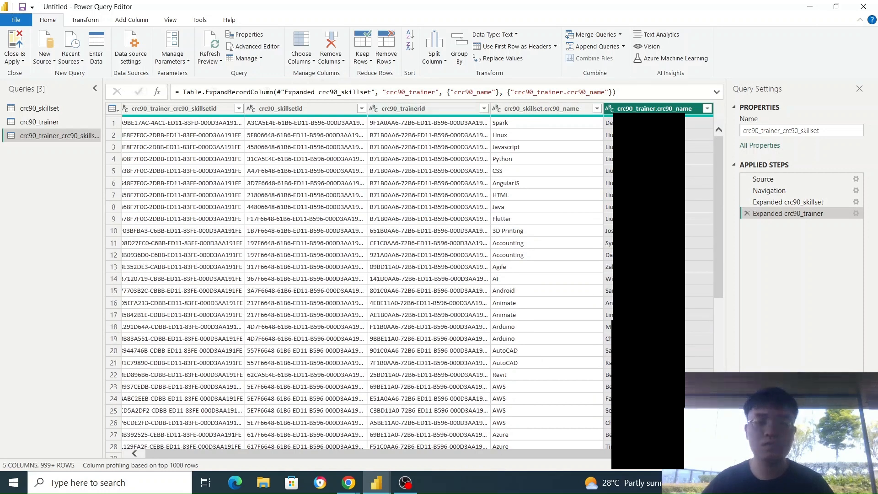
Group the rows by crc90_trainer.crc90_name into a new column named Skillsets using the All Rows operation.
{"action": "left_click", "coordinate": [468, 61]}
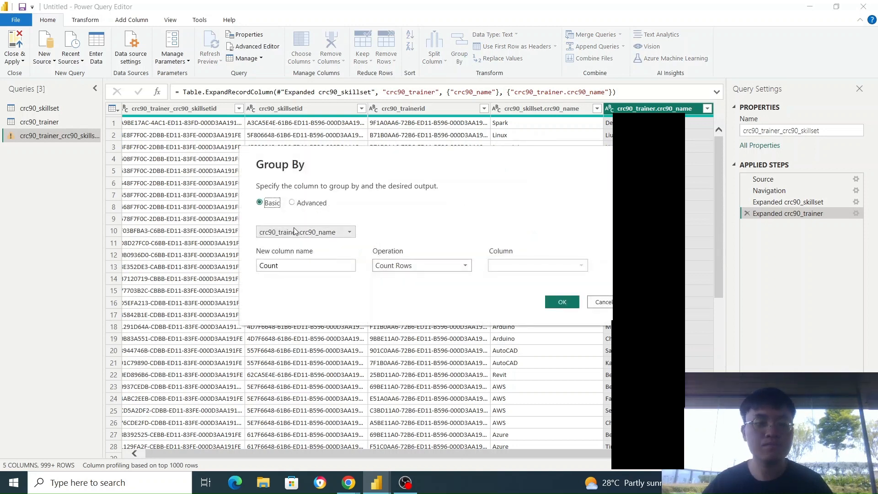
{"action": "left_click", "coordinate": [279, 265]}
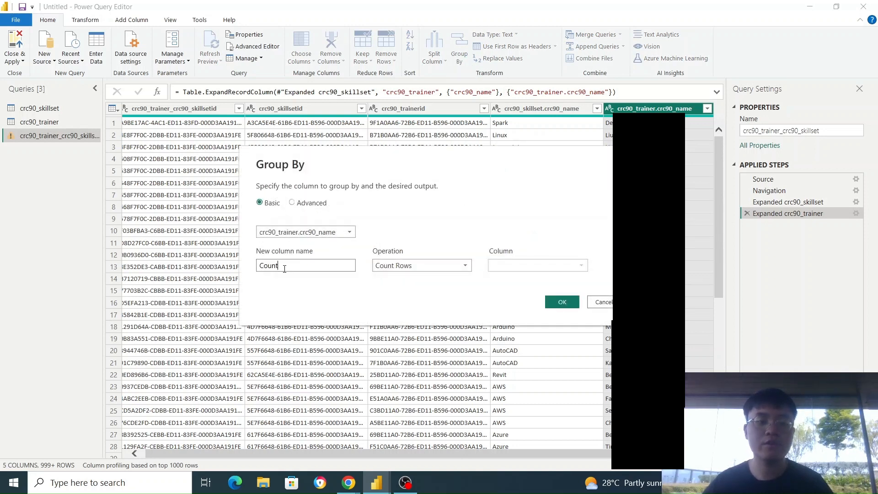
{"action": "double_click", "coordinate": [279, 265]}
{"action": "type", "text": "S"}
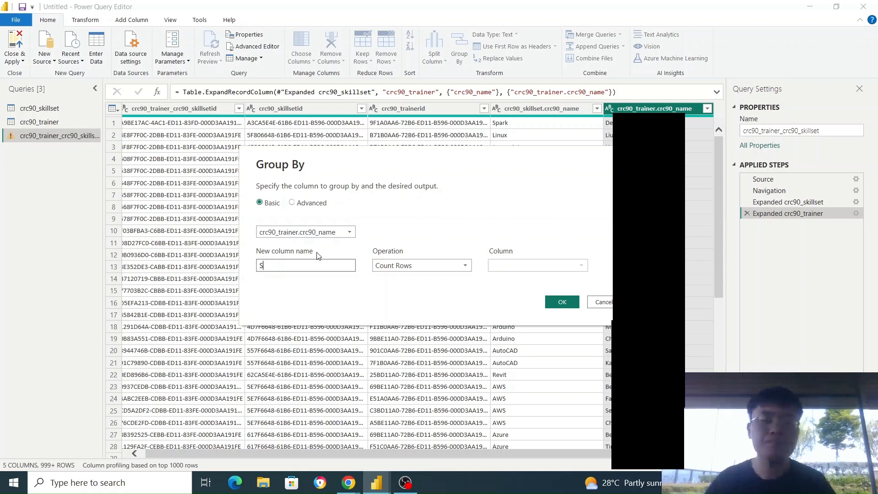
{"action": "type", "text": "killsets"}
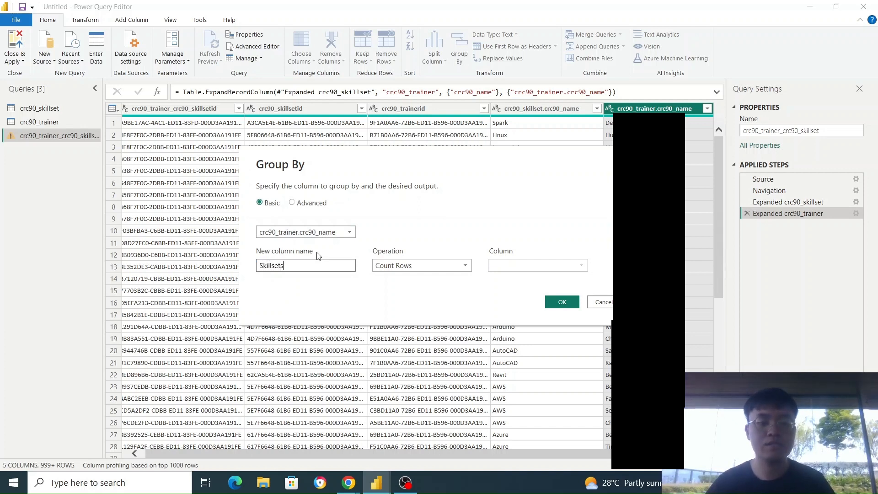
{"action": "left_click", "coordinate": [463, 265]}
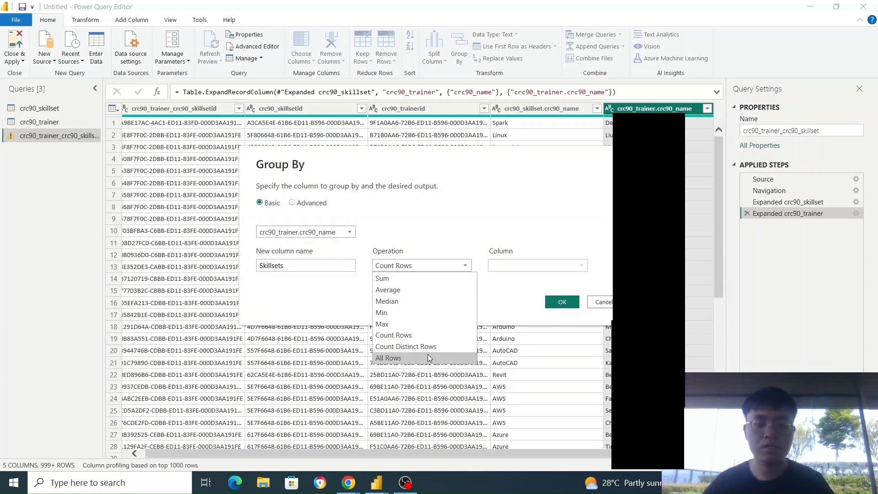
{"action": "left_click", "coordinate": [430, 358]}
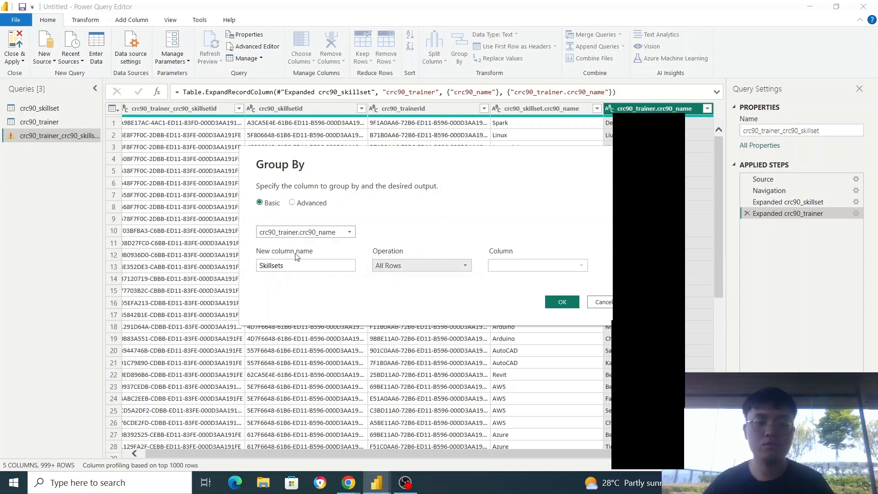
{"action": "left_click", "coordinate": [562, 303]}
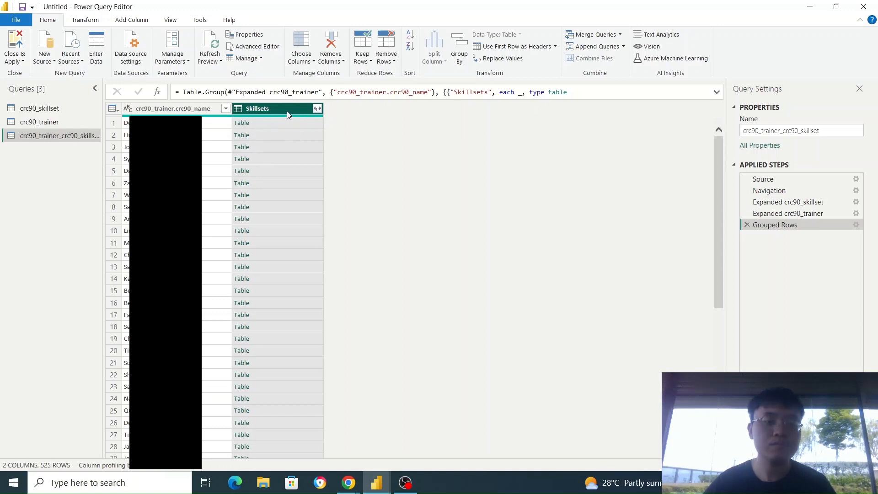
Start a custom column on the grouped query and name it All Skillsets.
{"action": "left_click", "coordinate": [134, 21]}
{"action": "left_click", "coordinate": [61, 60]}
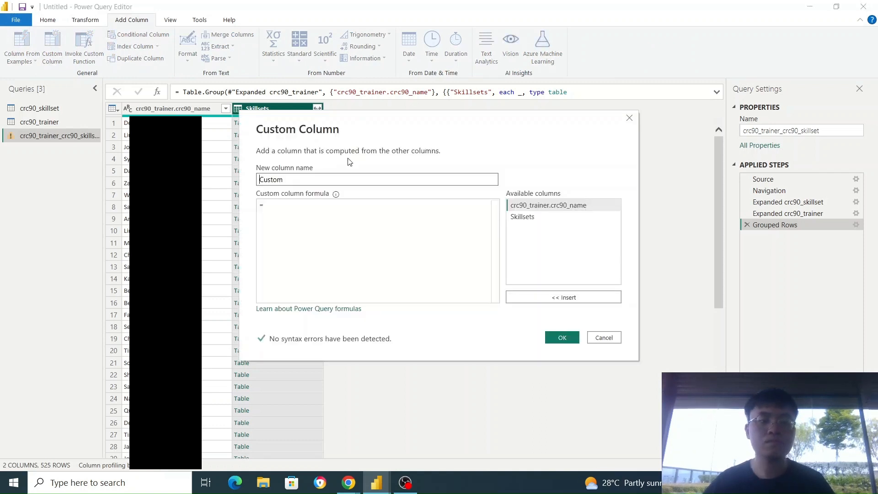
{"action": "left_click", "coordinate": [338, 178]}
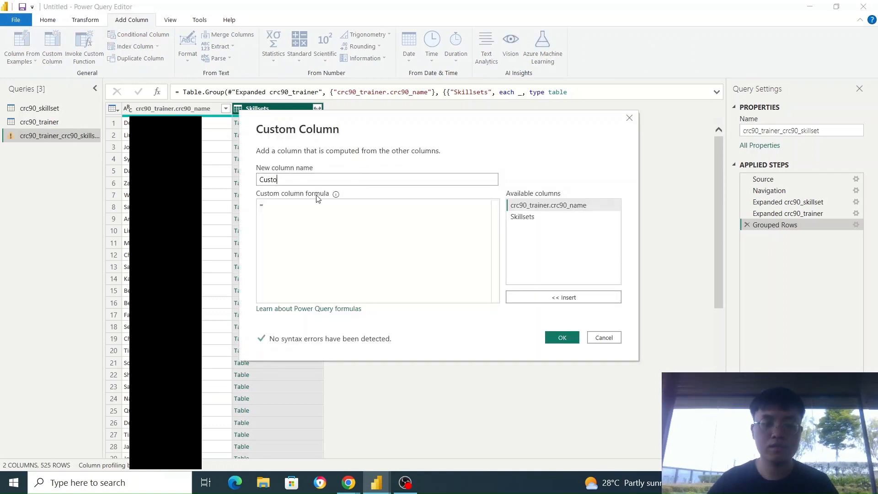
{"action": "key", "text": "BackSpace"}
{"action": "key", "text": "BackSpace"}
{"action": "key", "text": "BackSpace"}
{"action": "key", "text": "BackSpace"}
{"action": "key", "text": "BackSpace"}
{"action": "type", "text": "All Sk"}
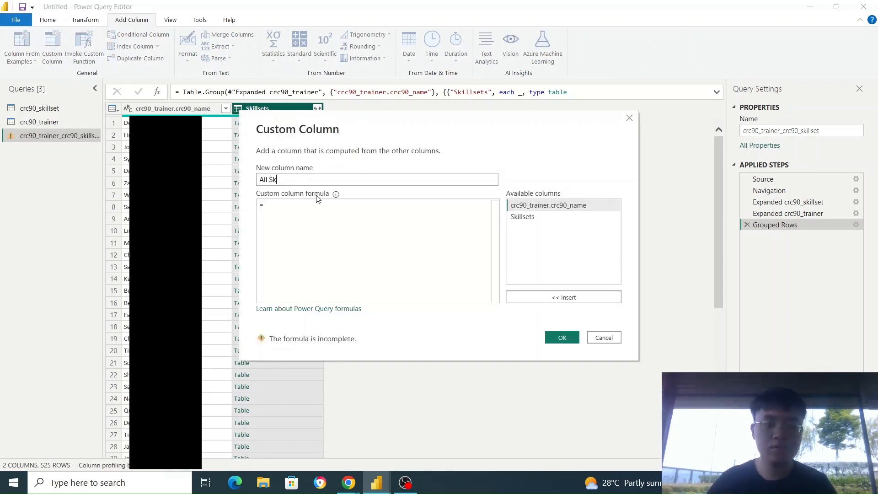
{"action": "type", "text": "illsets"}
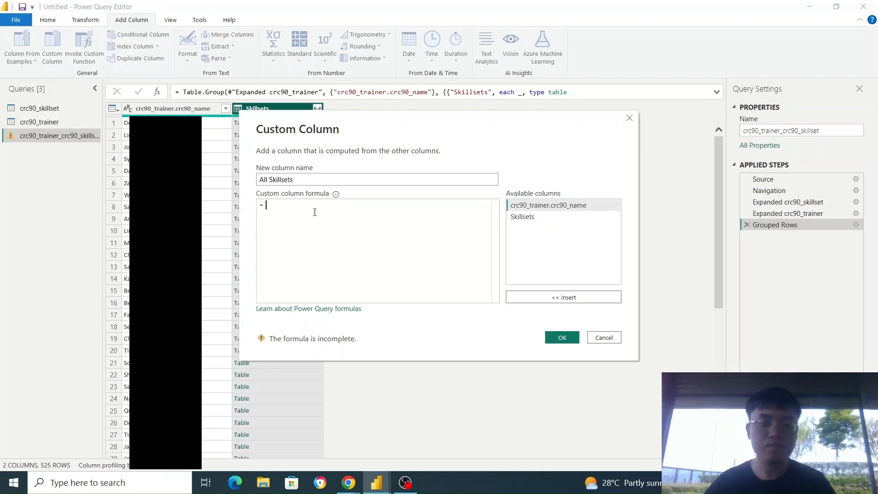
{"action": "type", "text": "Tabl"}
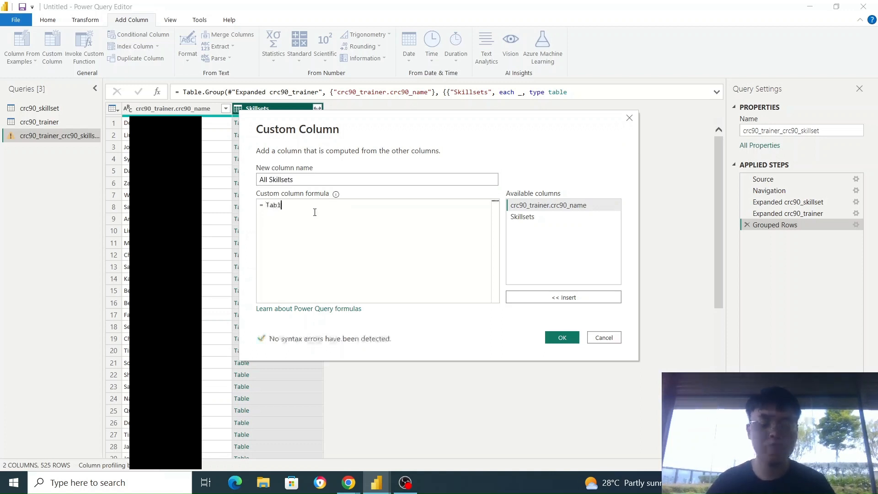
{"action": "type", "text": "e.lum"}
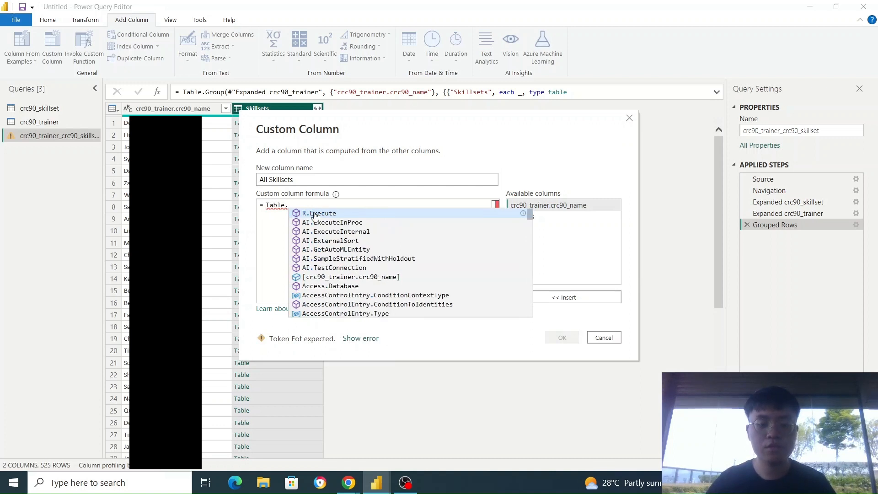
Begin the custom column formula with Table.Column, using the [Skillsets] column as its table argument.
{"action": "key", "text": "BackSpace"}
{"action": "key", "text": "BackSpace"}
{"action": "key", "text": "BackSpace"}
{"action": "type", "text": "C"}
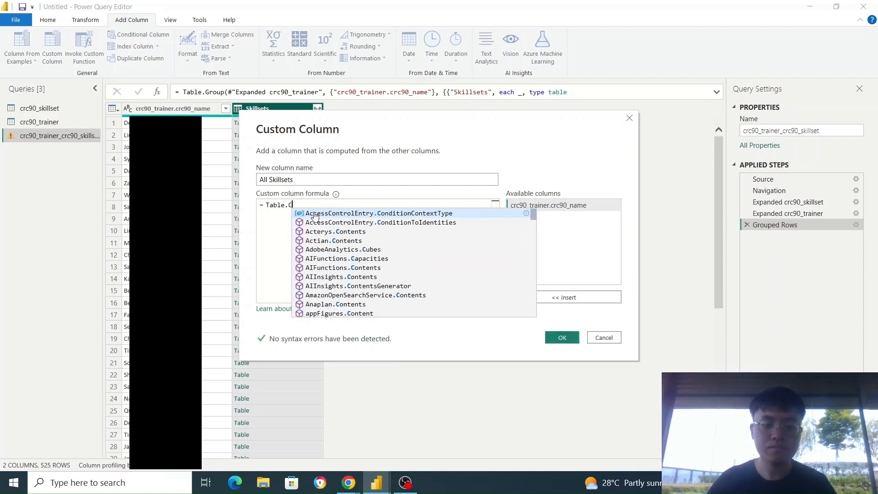
{"action": "type", "text": "olumn"}
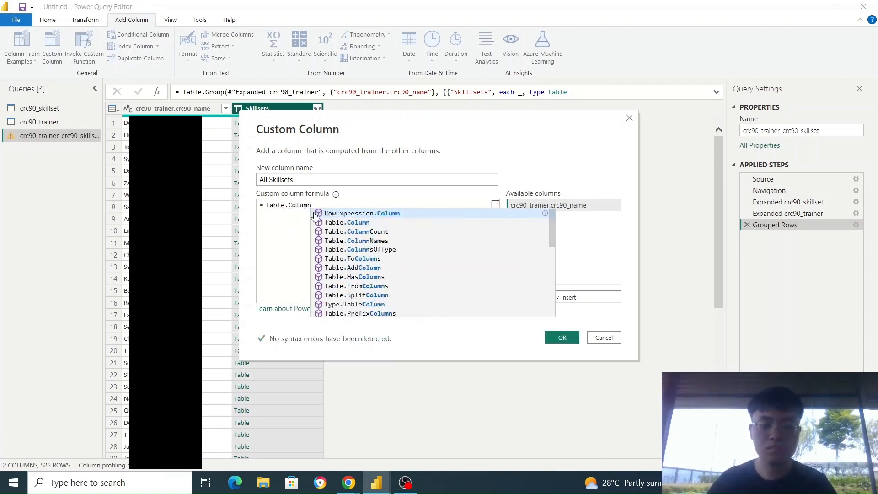
{"action": "type", "text": "()"}
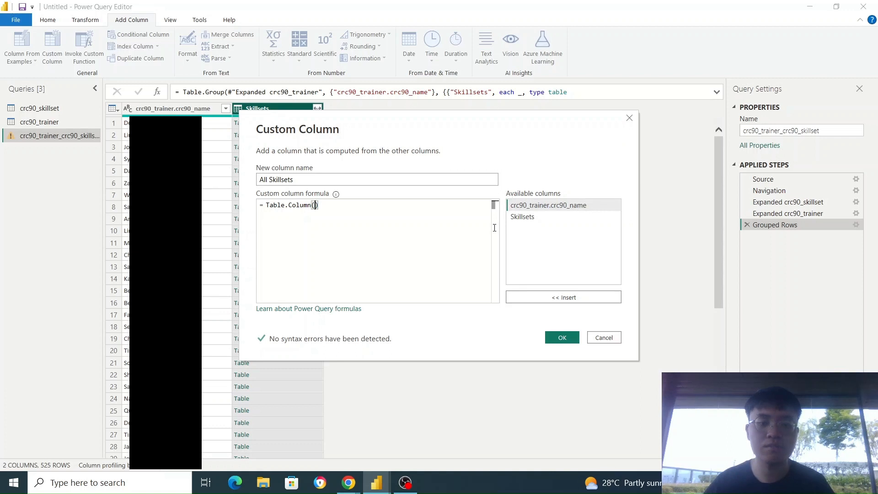
{"action": "left_click", "coordinate": [521, 217]}
{"action": "left_click", "coordinate": [561, 298]}
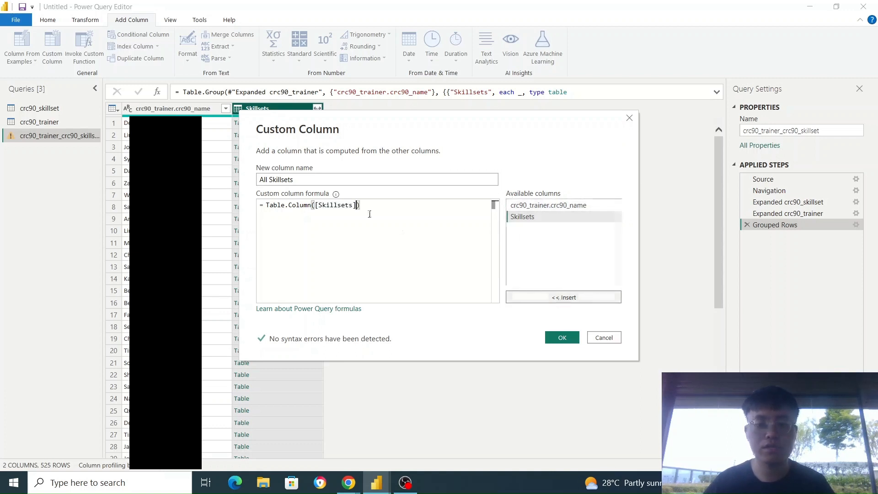
Complete the Table.Column formula with the column argument "crc90_skillset.crc_name" and create the custom column.
{"action": "type", "text": ","}
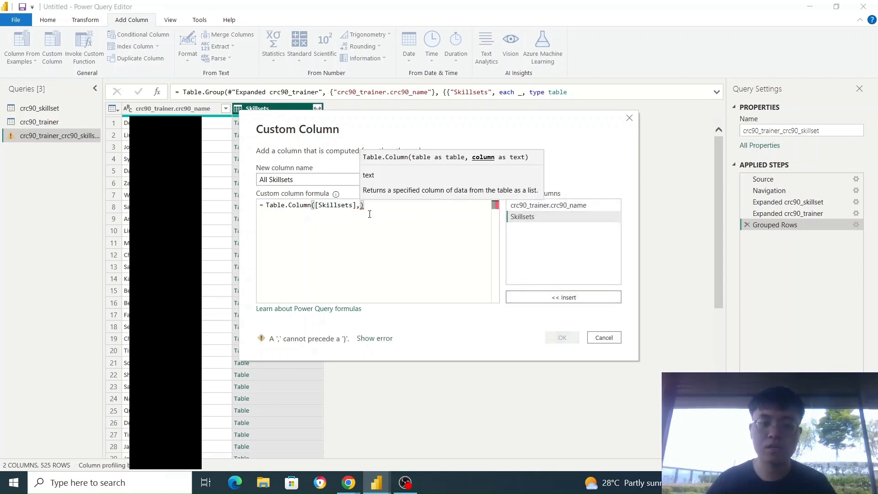
{"action": "type", "text": "\""}
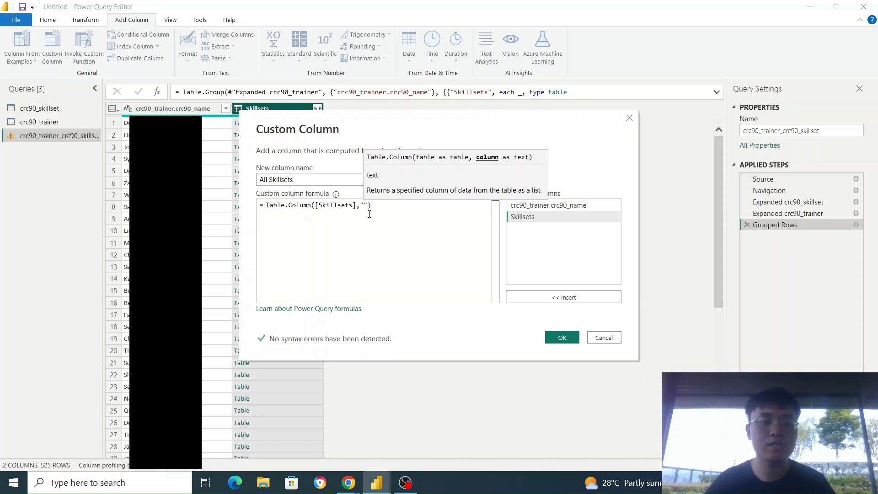
{"action": "type", "text": "crc9"}
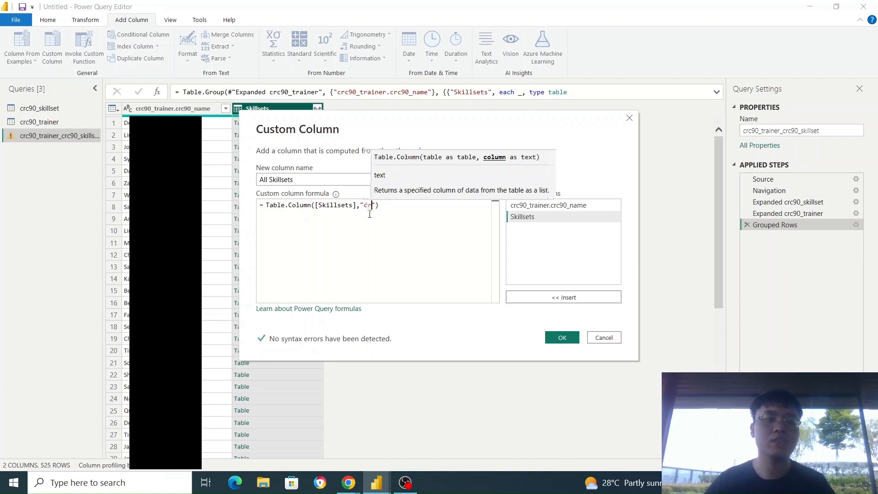
{"action": "key", "text": "BackSpace"}
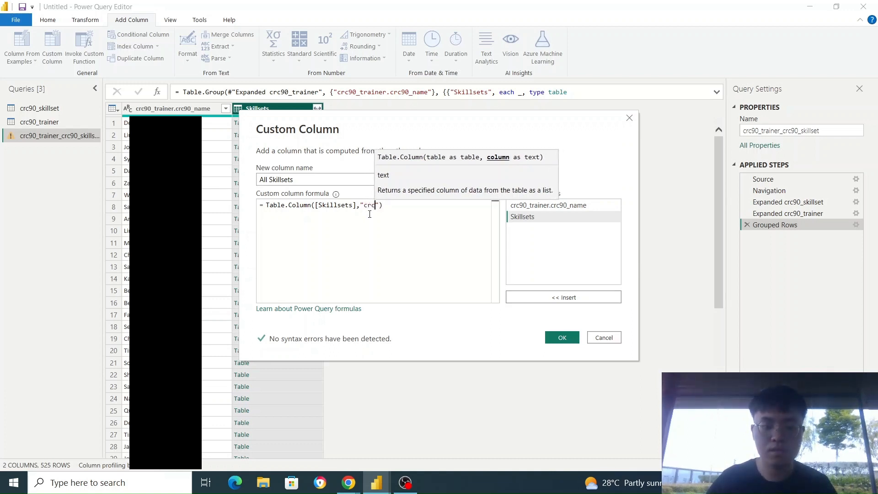
{"action": "type", "text": "90"}
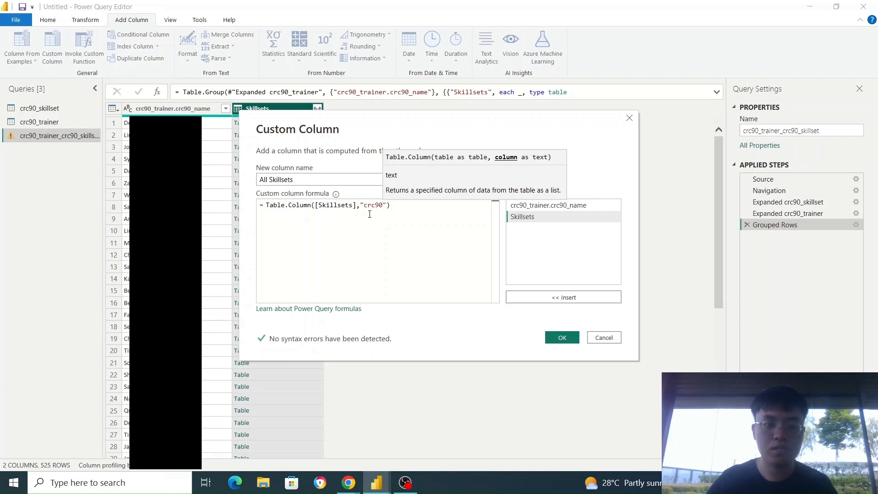
{"action": "type", "text": "_skills"}
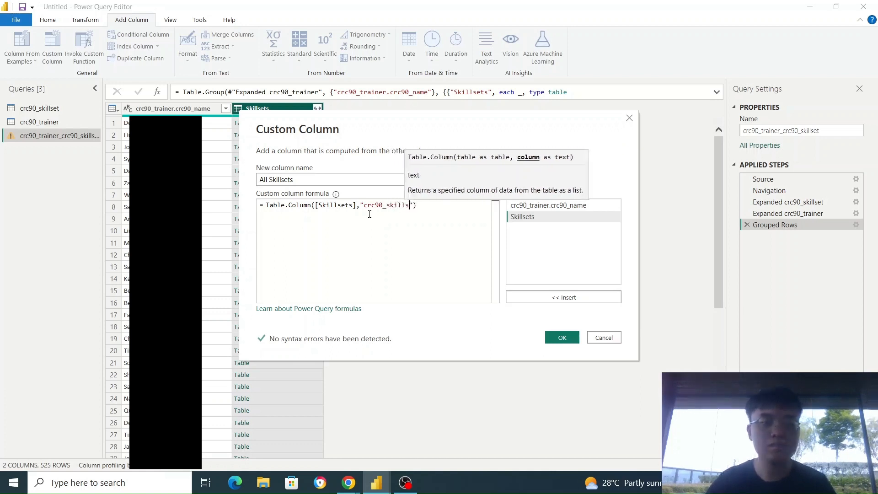
{"action": "type", "text": "et.crc"}
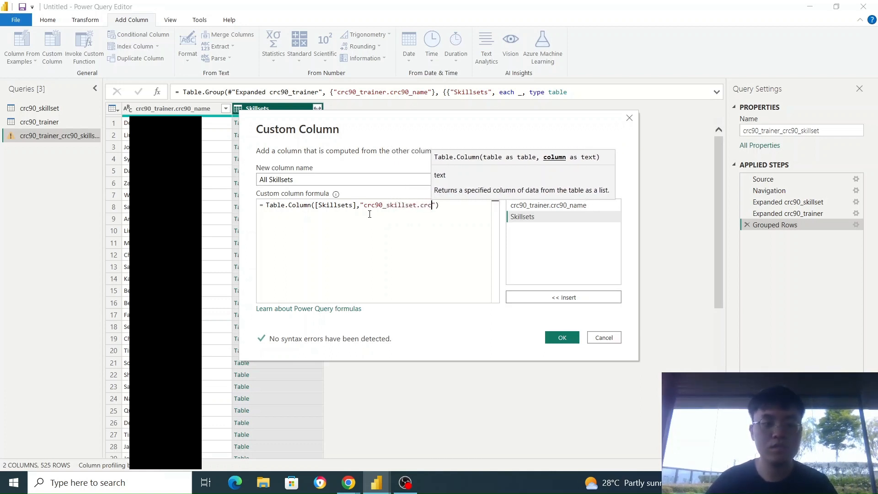
{"action": "type", "text": "_name"}
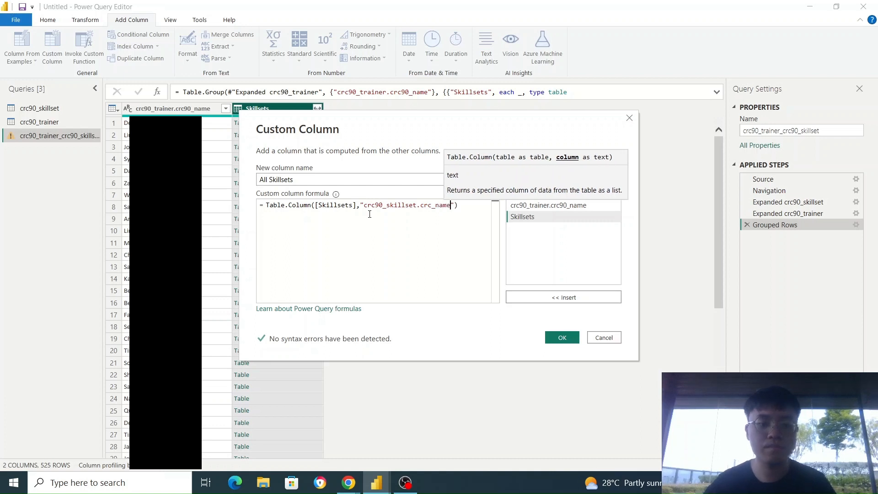
{"action": "left_click", "coordinate": [562, 338]}
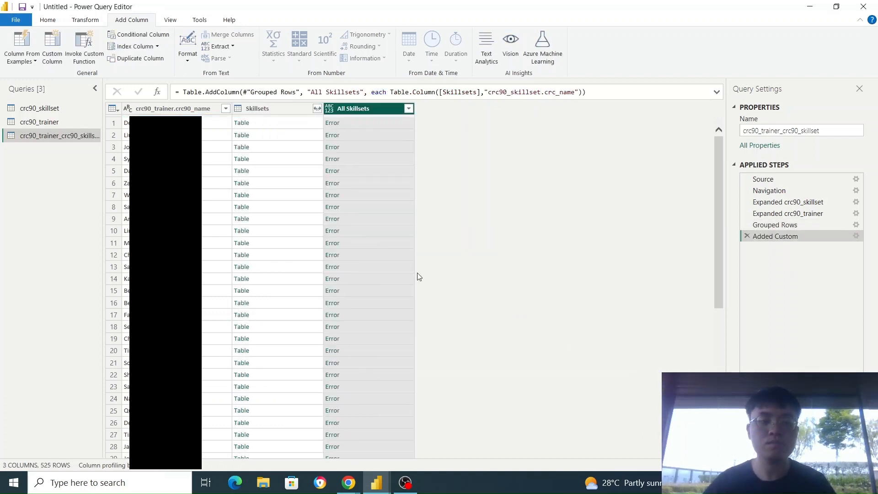
Correct the All Skillsets formula's column reference to "crc90_skillset.crc90_name" and preview the list in the first row.
{"action": "left_click", "coordinate": [383, 137]}
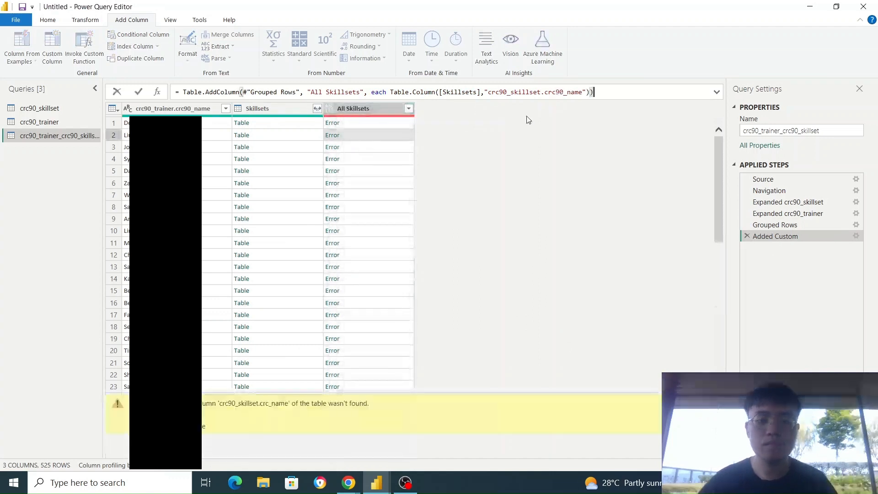
{"action": "key", "text": "Return"}
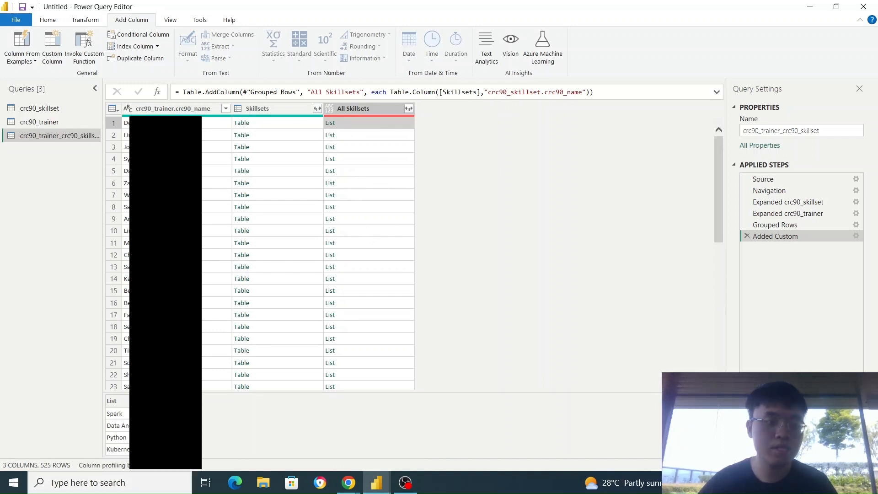
{"action": "scroll", "coordinate": [118, 430], "scroll_direction": "down", "scroll_amount": 3}
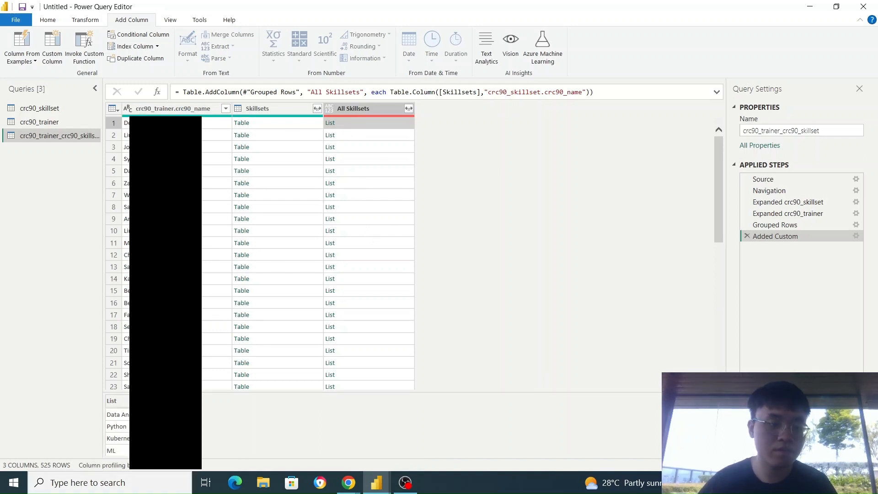
{"action": "scroll", "coordinate": [118, 430], "scroll_direction": "up", "scroll_amount": 3}
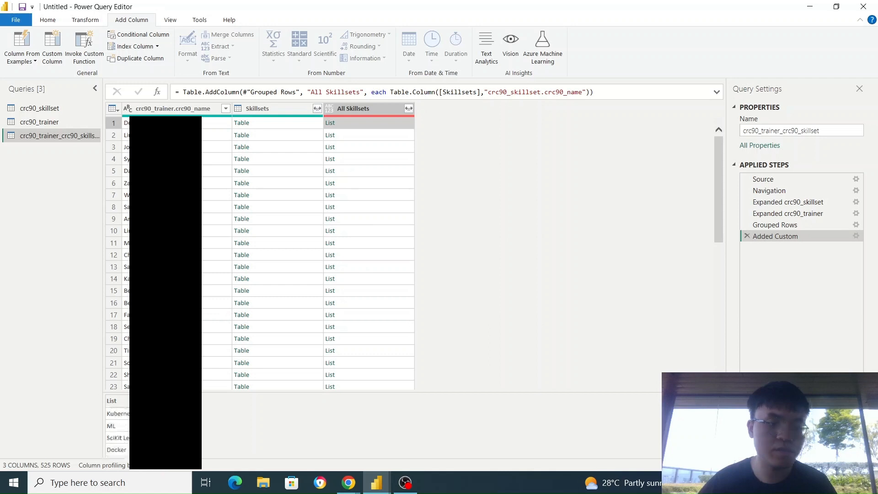
Extract the list values of the All Skillsets column into text, concatenated with the Comma delimiter.
{"action": "left_click", "coordinate": [409, 109]}
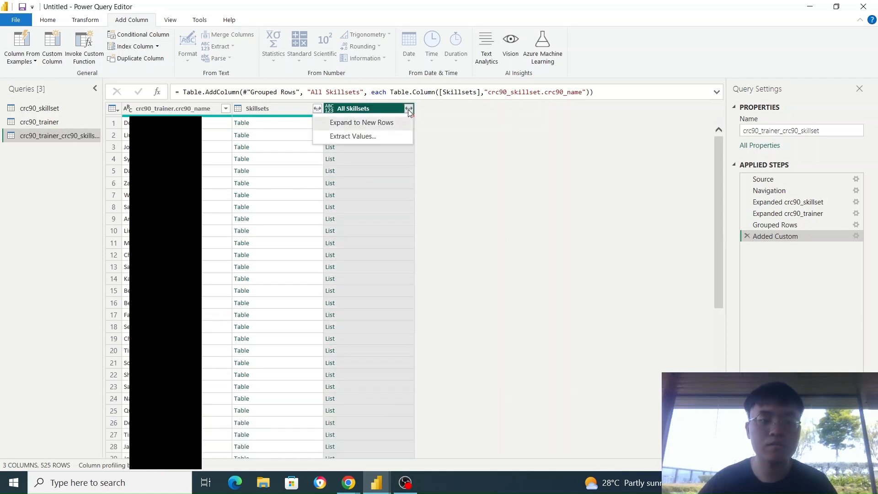
{"action": "left_click", "coordinate": [388, 135]}
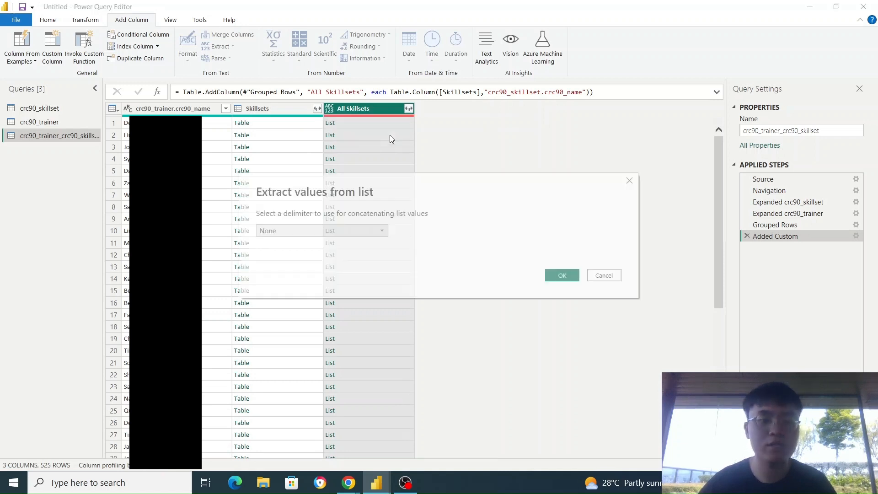
{"action": "left_click", "coordinate": [342, 228]}
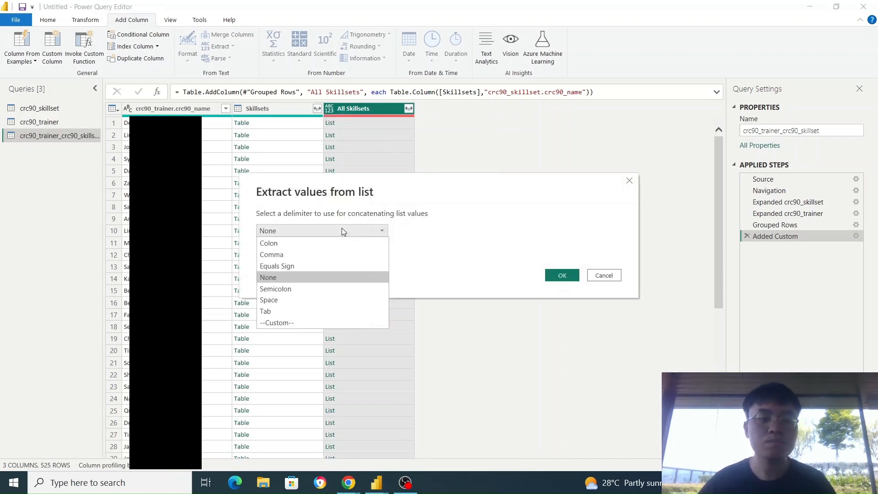
{"action": "left_click", "coordinate": [317, 256]}
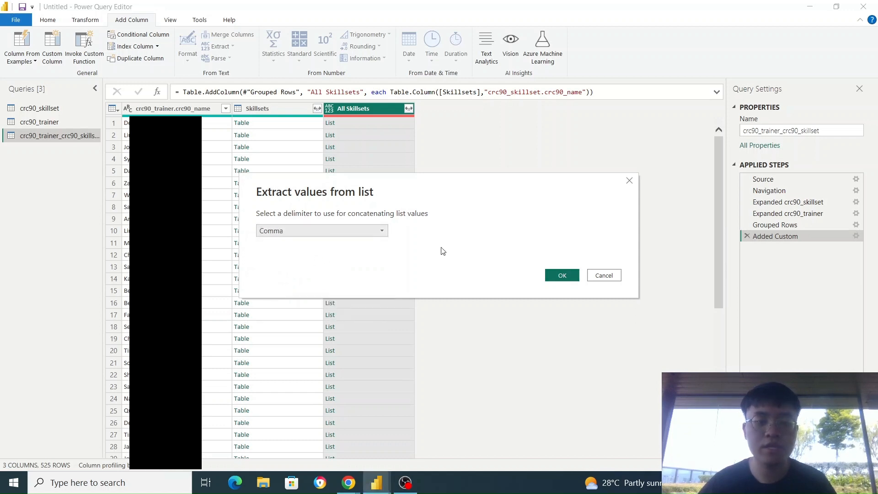
{"action": "left_click", "coordinate": [562, 275]}
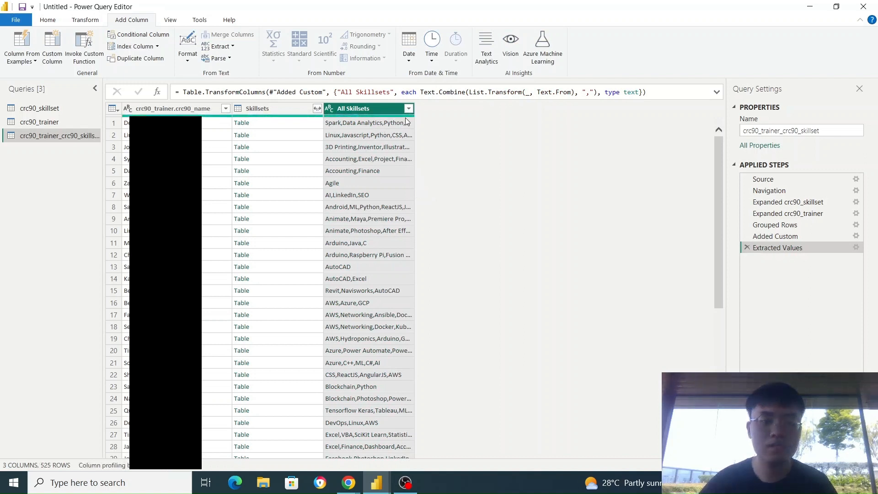
Widen the All Skillsets column to show more of its combined text, and select the Skillsets column.
{"action": "left_click_drag", "start_coordinate": [415, 110], "coordinate": [479, 114]}
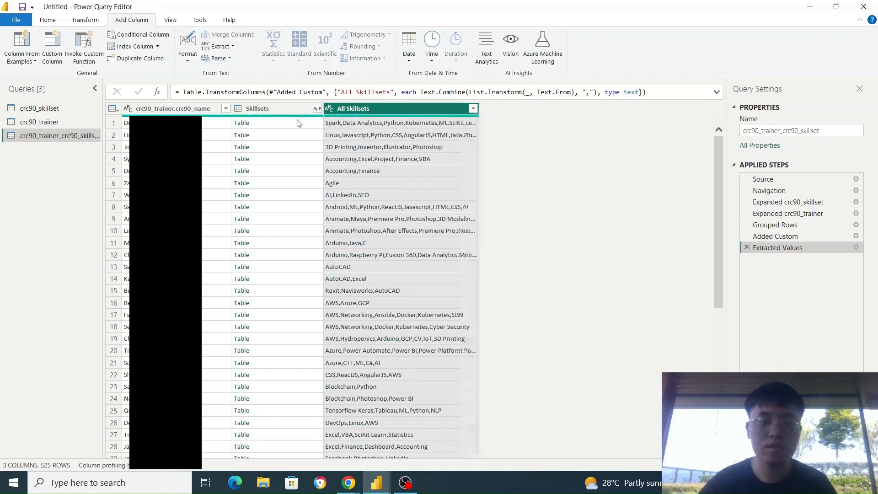
{"action": "left_click", "coordinate": [281, 112]}
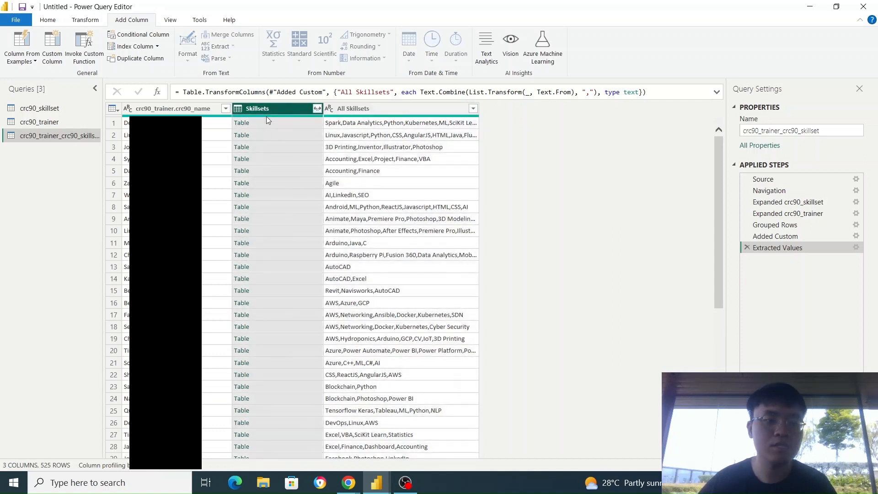
{"action": "right_click", "coordinate": [299, 110]}
{"action": "left_click", "coordinate": [672, 145]}
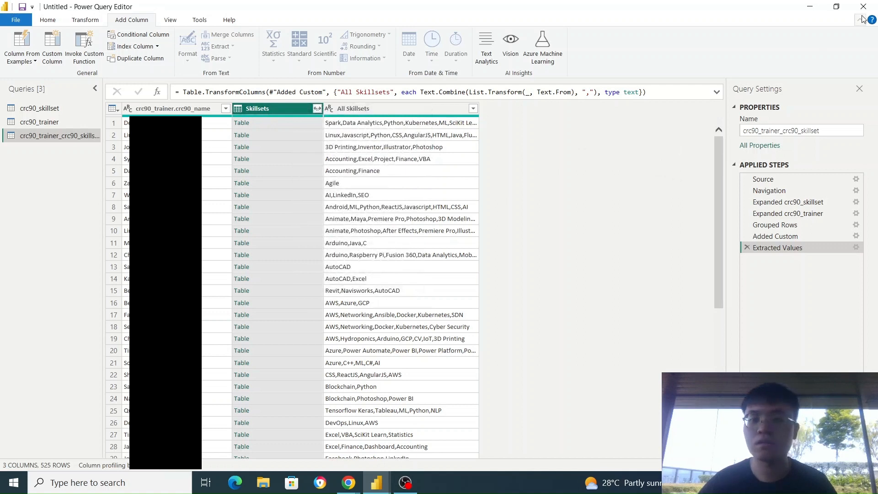
Apply the query changes and close the query editor to return to the report.
{"action": "left_click", "coordinate": [47, 20]}
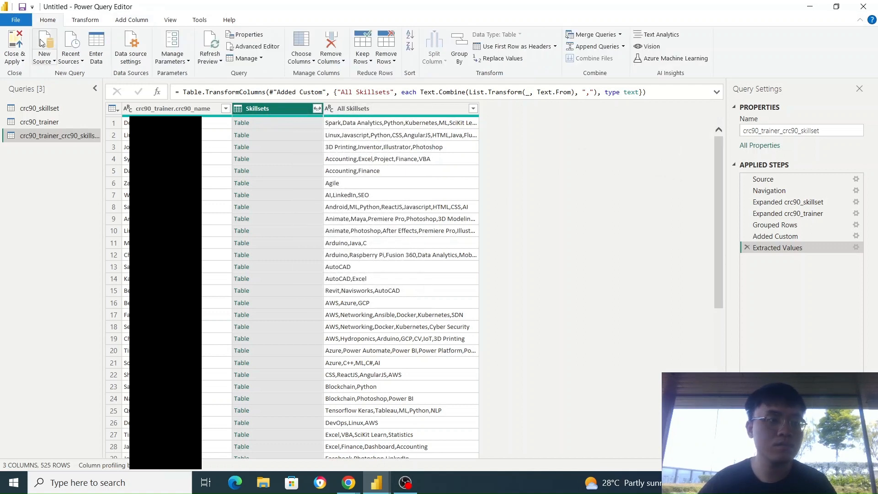
{"action": "left_click", "coordinate": [19, 57]}
{"action": "left_click", "coordinate": [20, 74]}
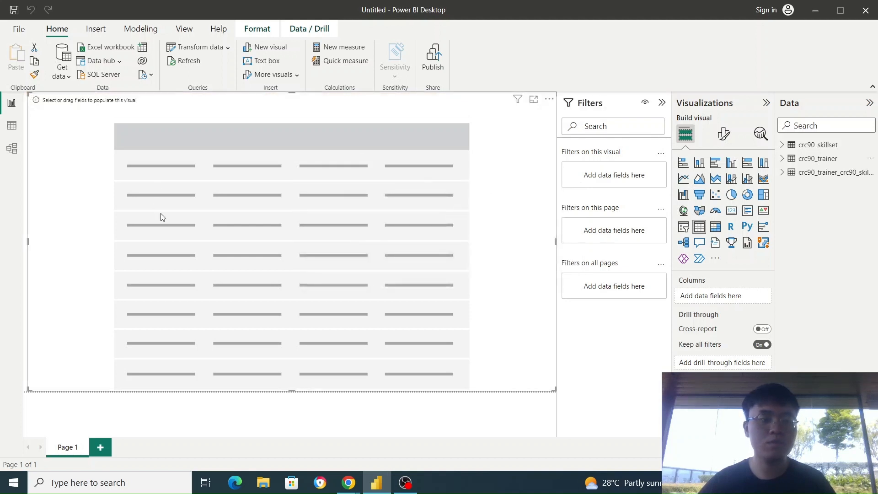
Populate the empty table visual with crc90_trainer.crc90_name and All Skillsets from the combined trainer-skillset table.
{"action": "left_click", "coordinate": [784, 175]}
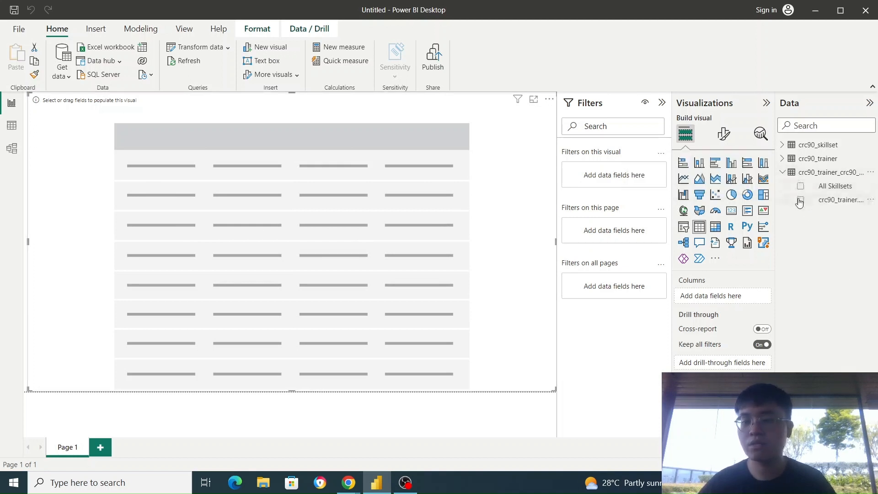
{"action": "left_click", "coordinate": [800, 200]}
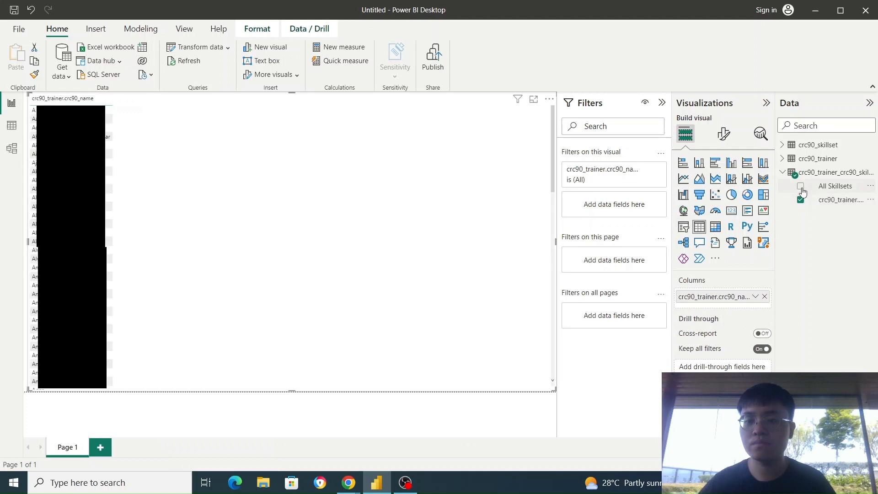
{"action": "left_click", "coordinate": [801, 187]}
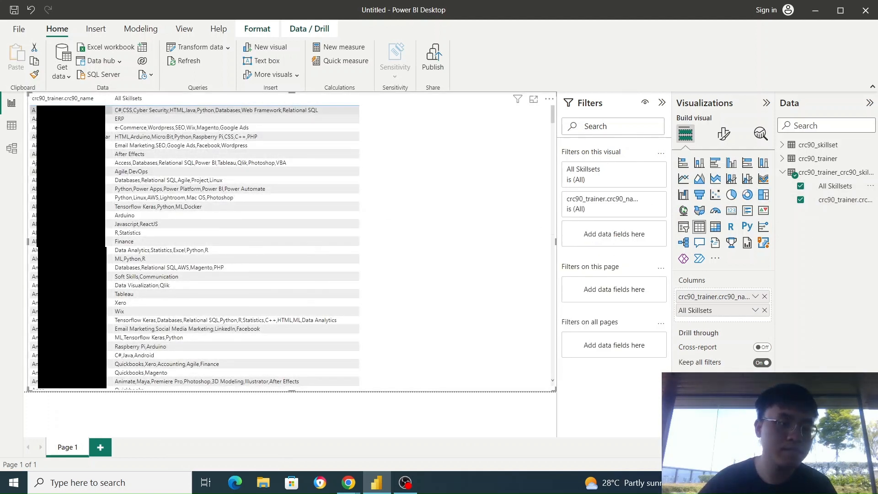
Rename the crc90_trainer.crc90_name field in the combined trainer-skillset table to "Trainer Name".
{"action": "left_click", "coordinate": [870, 186]}
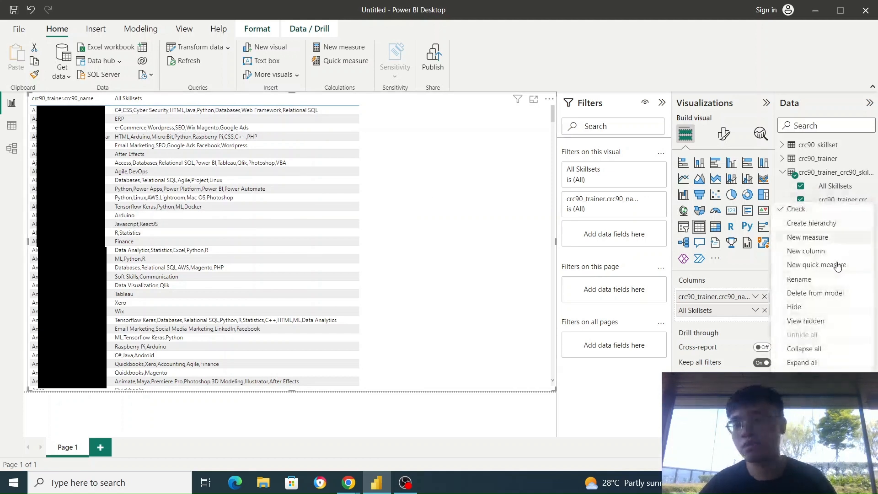
{"action": "left_click", "coordinate": [825, 279]}
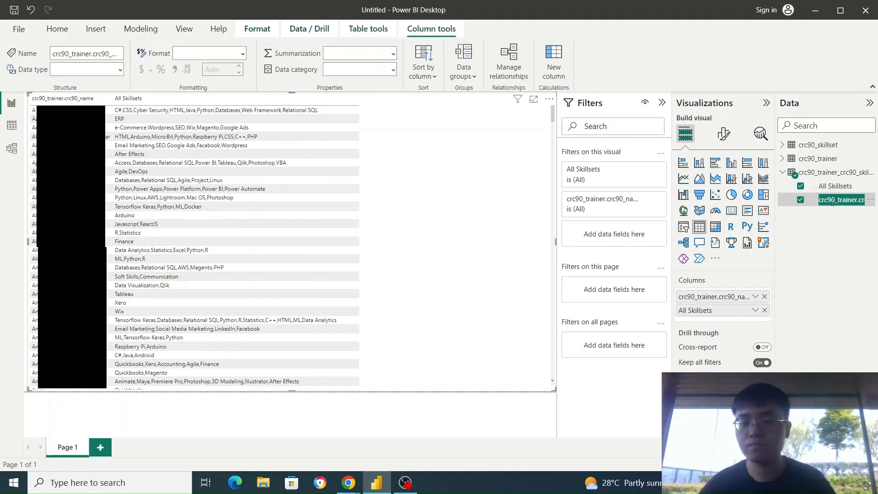
{"action": "type", "text": "Trainer N"}
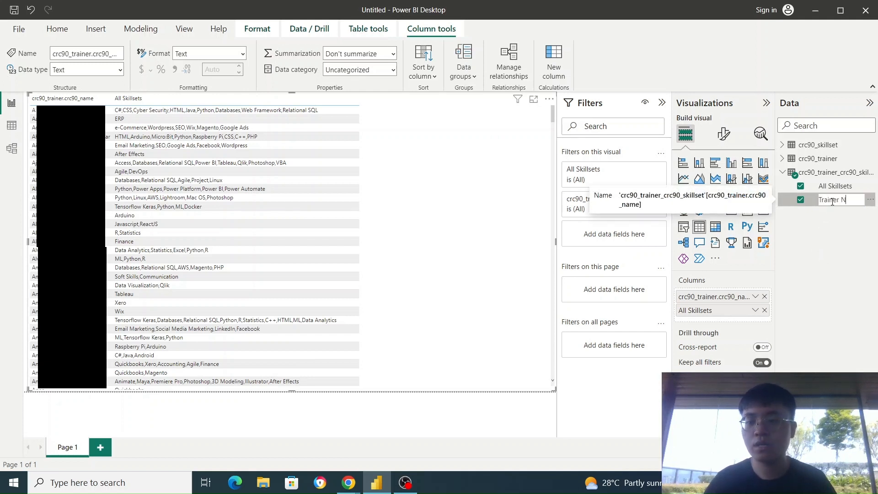
{"action": "type", "text": "ame"}
{"action": "left_click", "coordinate": [537, 216]}
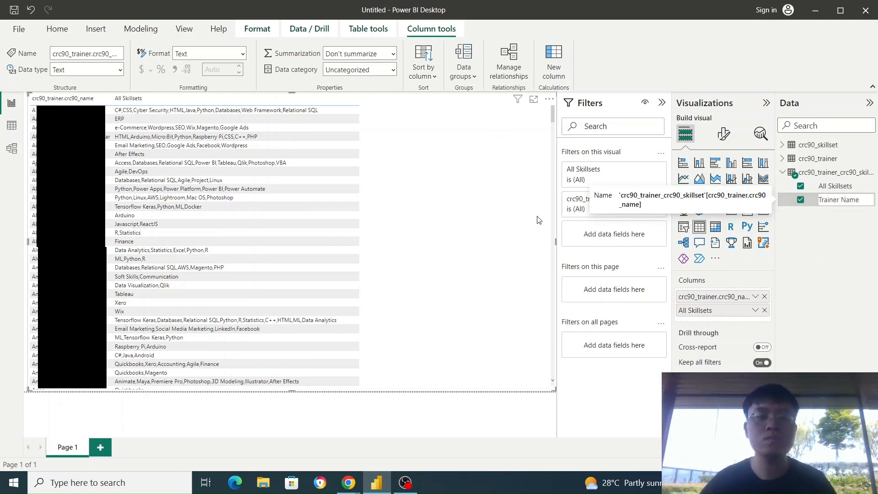